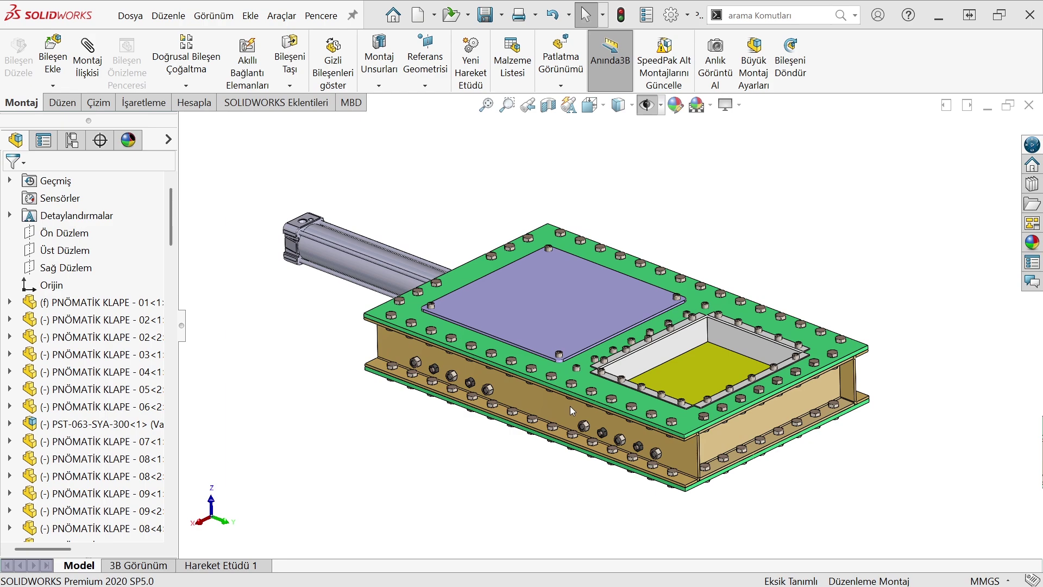
Orbit the slide gate valve assembly slightly to a new top isometric angle.
mouse_move(453, 293)
middle_down()
mouse_move(458, 286)
mouse_move(560, 362)
mouse_move(429, 352)
mouse_move(464, 301)
middle_up()
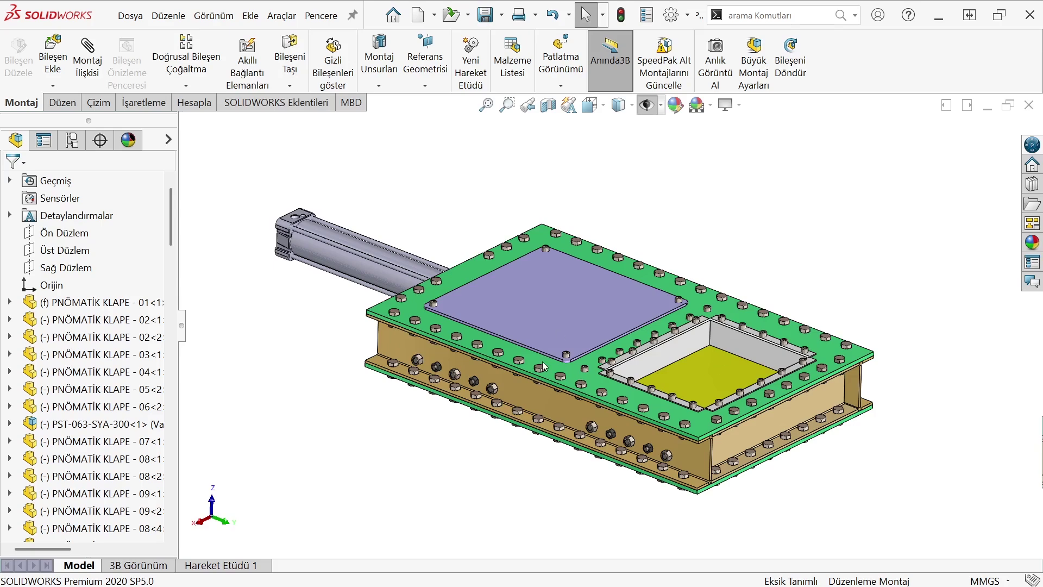
mouse_move(546, 367)
middle_down()
mouse_move(550, 379)
mouse_move(440, 342)
mouse_move(441, 358)
middle_up()
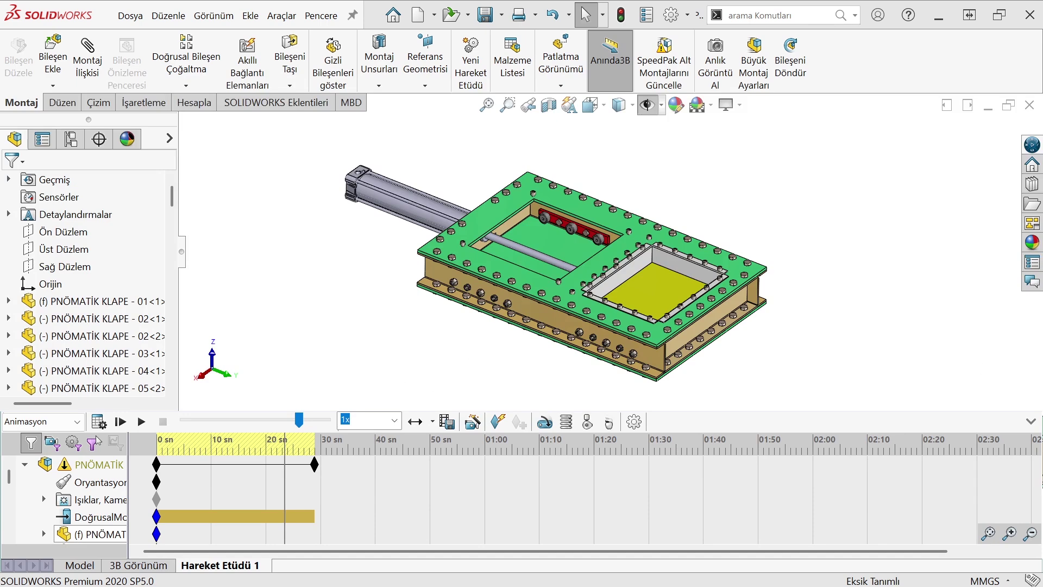
Play the Hareket Etüdü 1 motion study so the cylinder slides the gate open.
click(141, 421)
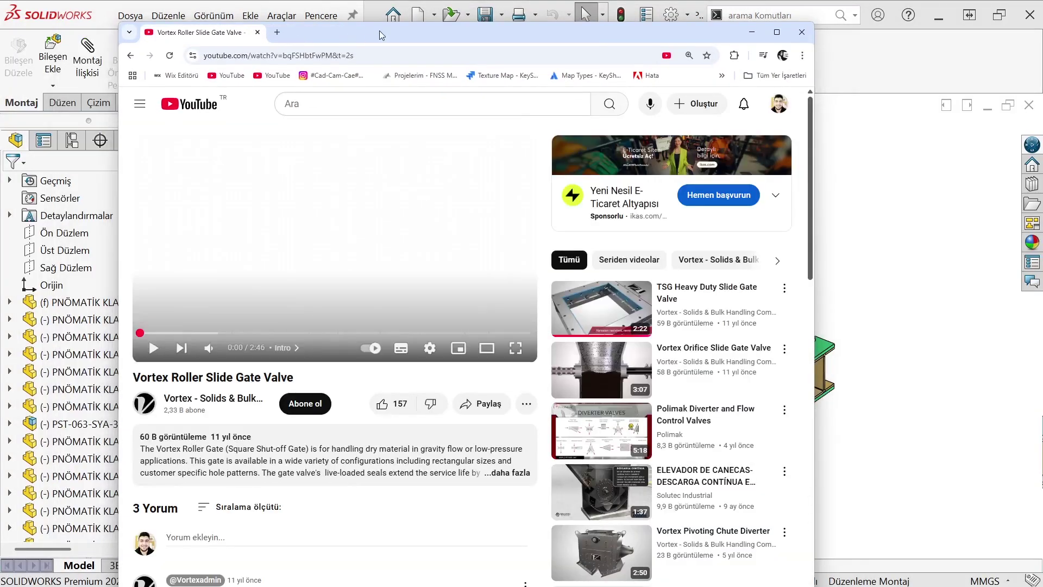
Play the Vortex Roller slide gate video fullscreen and muted, restarting it from the beginning.
double_click(379, 31)
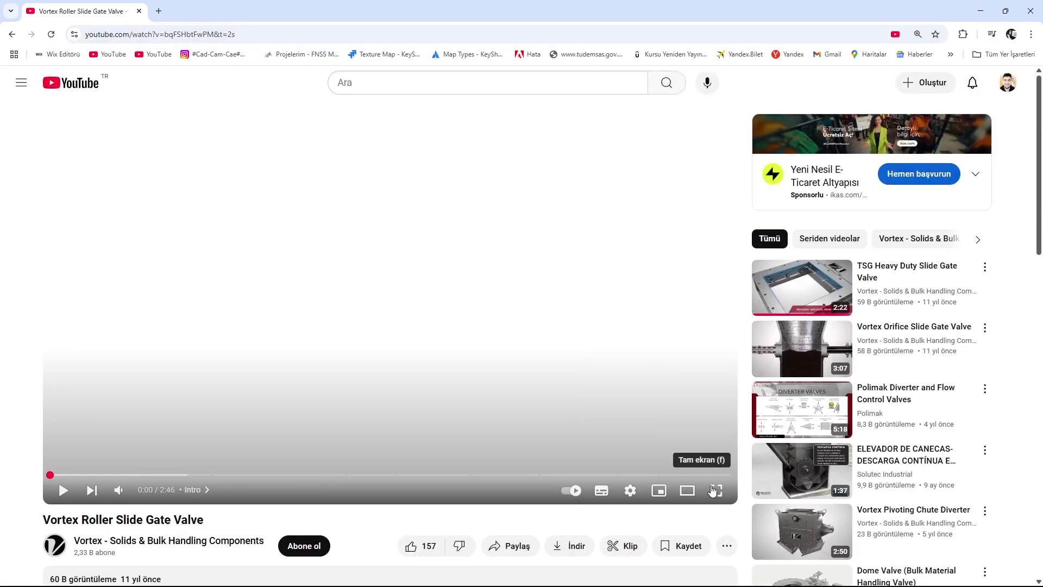
click(714, 491)
click(318, 389)
click(103, 570)
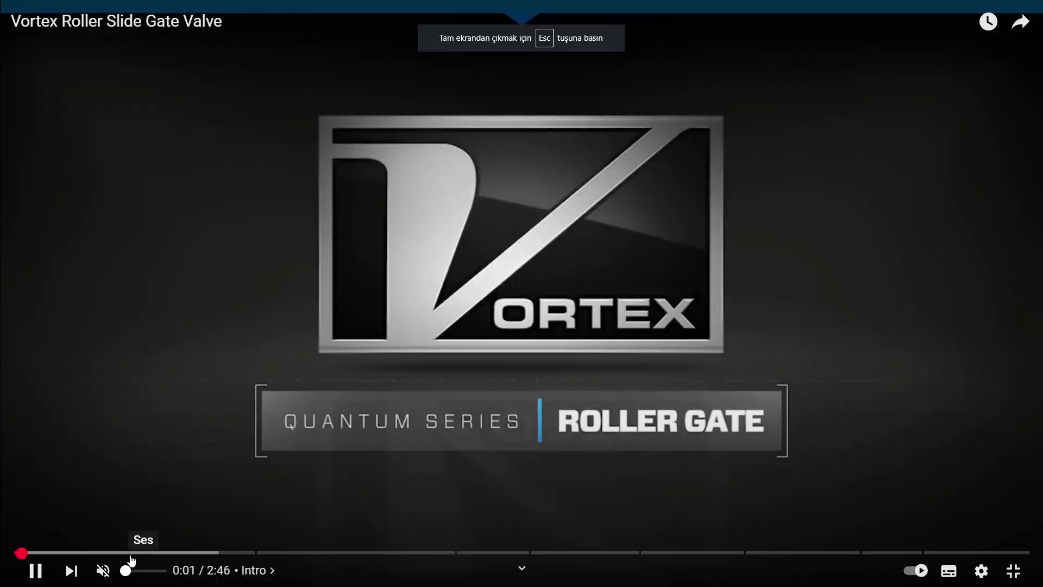
click(71, 553)
click(20, 553)
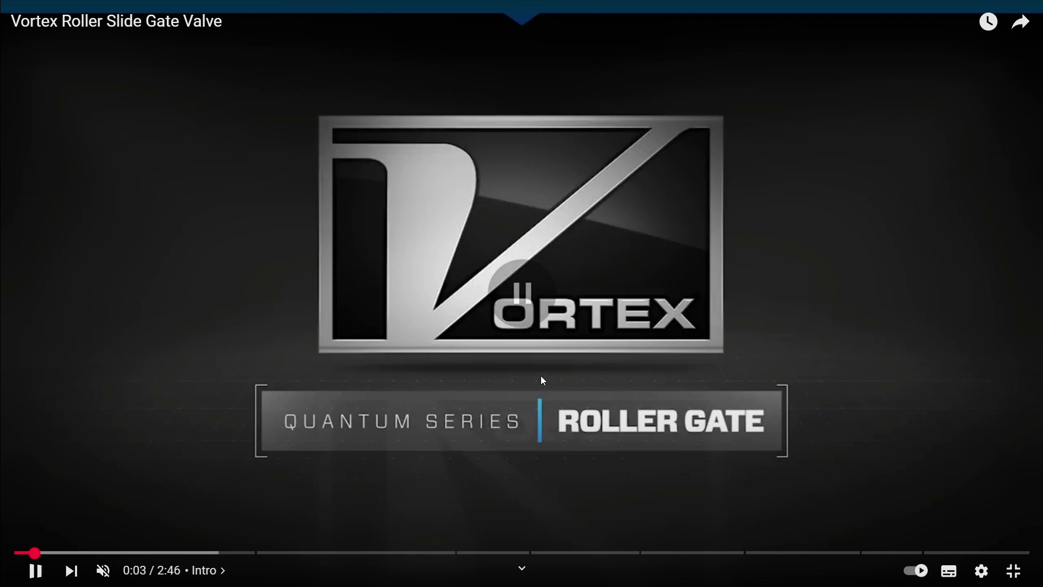
Pause at the logo, hopper scene and 0:28, skip to 1:12, then exit fullscreen.
click(543, 380)
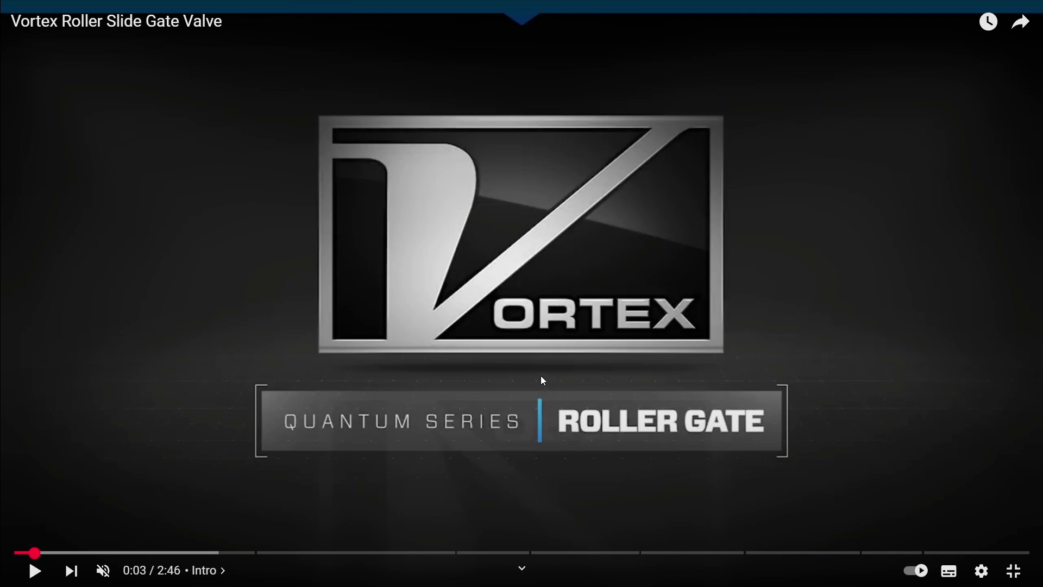
click(541, 377)
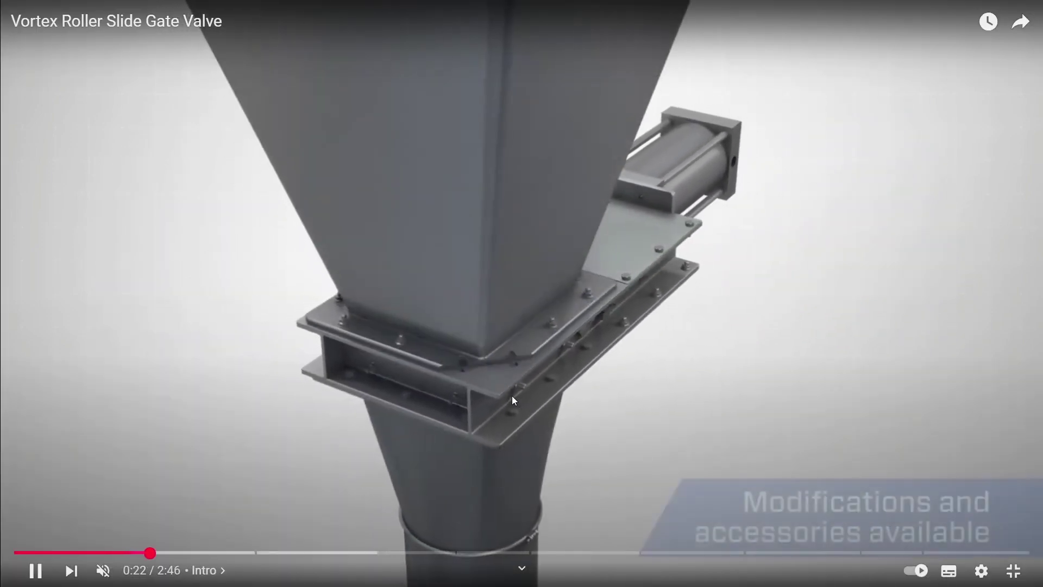
click(522, 321)
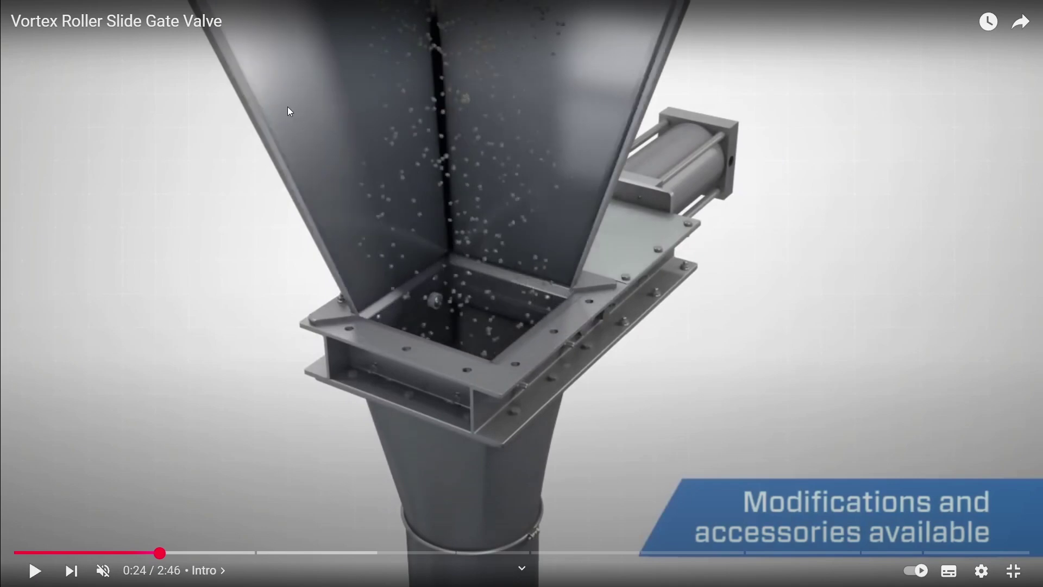
click(549, 336)
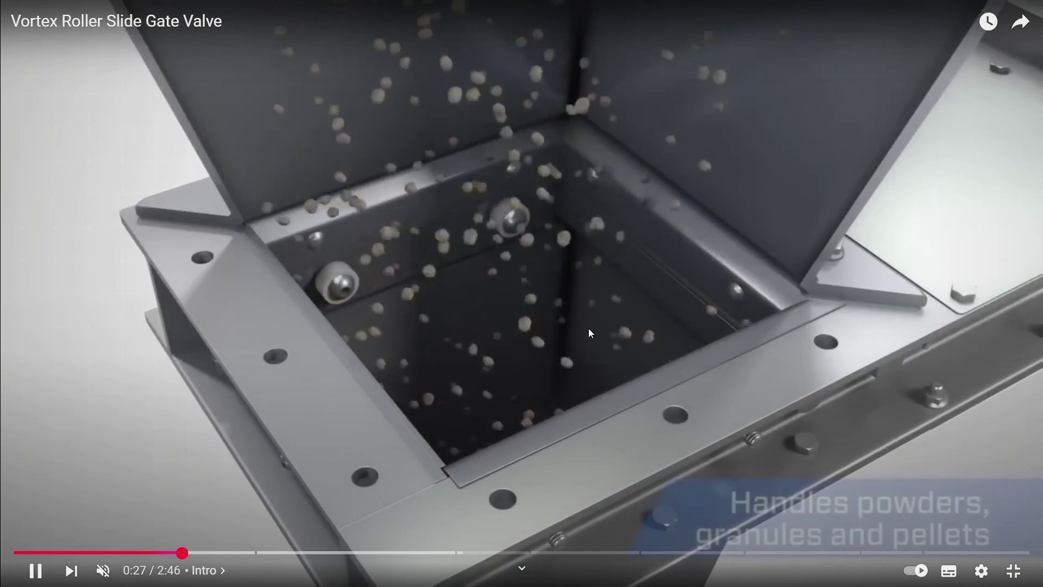
click(371, 303)
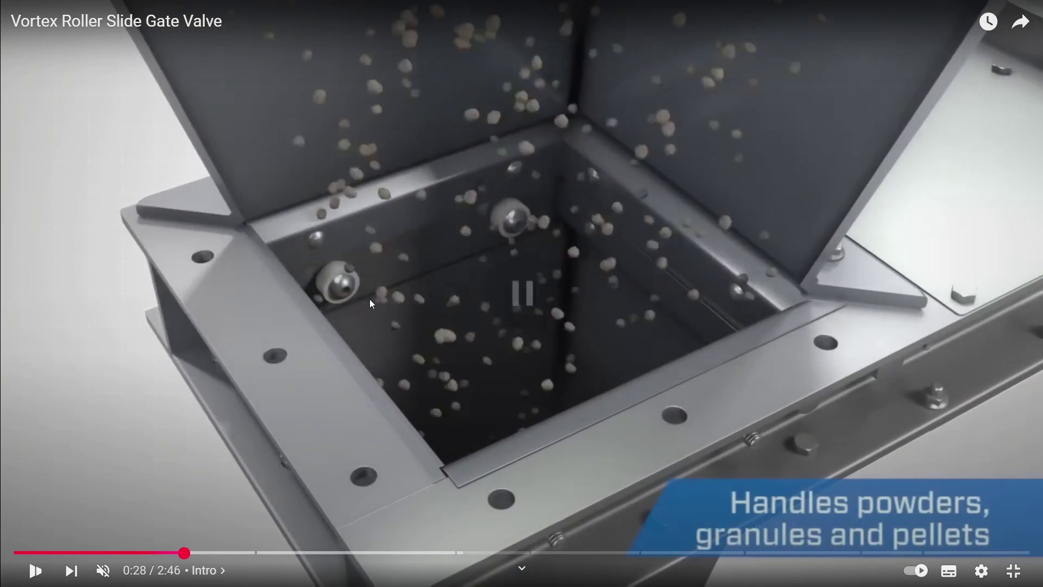
click(660, 281)
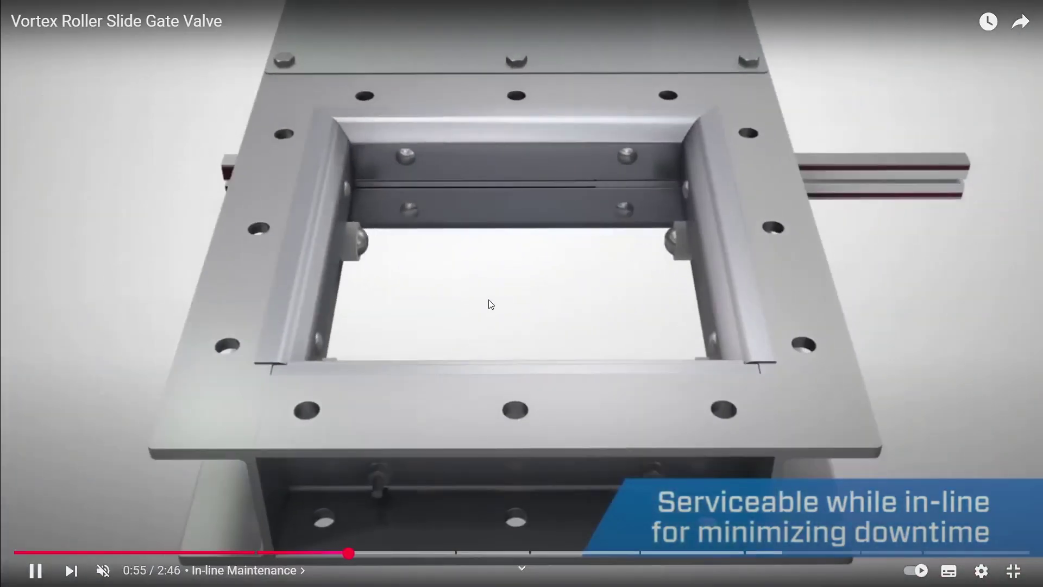
click(454, 552)
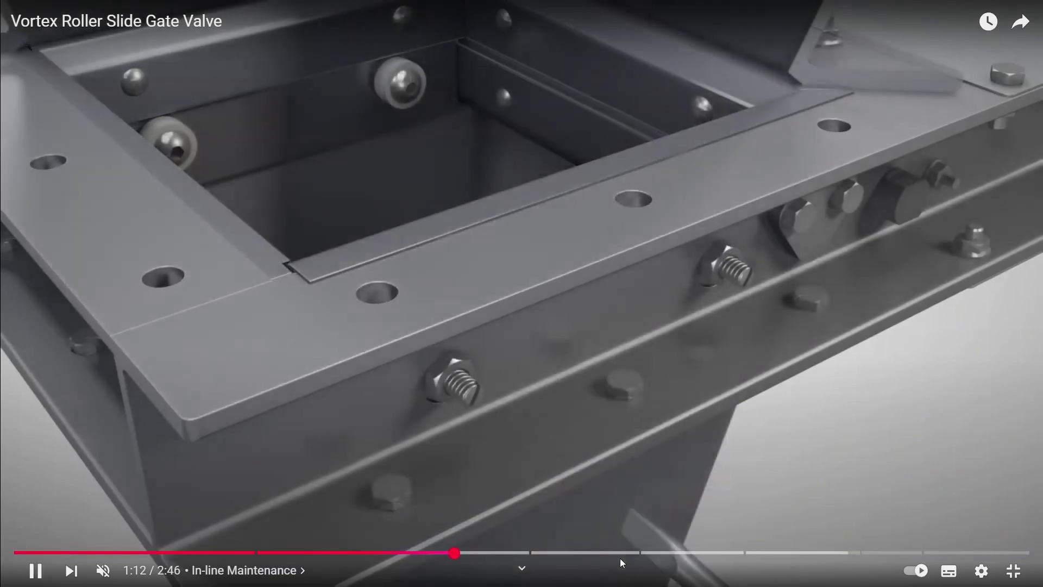
key(Escape)
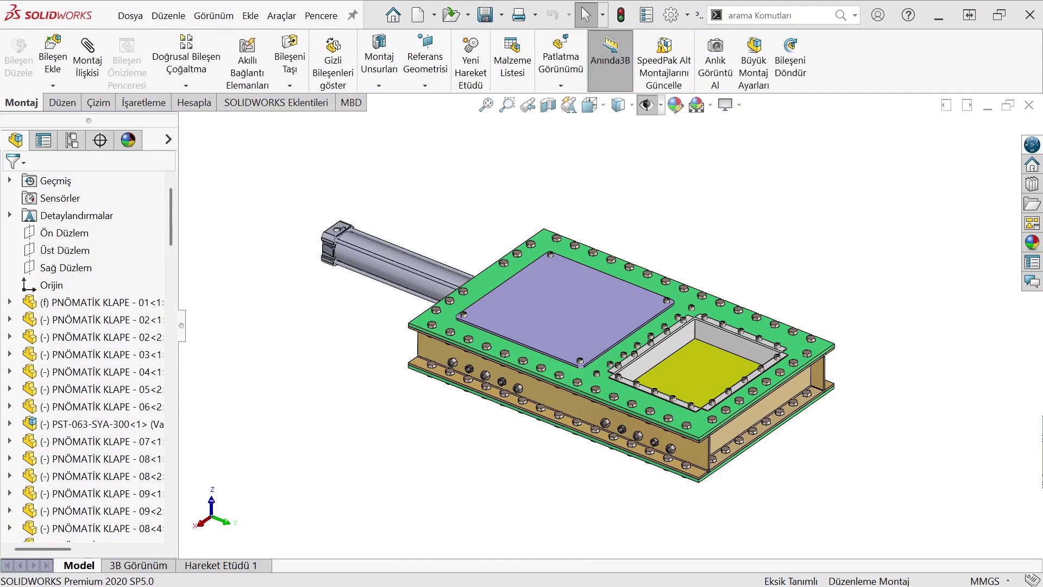
Bring back the maximised browser and play the Denge Proses video fullscreen and muted.
key(alt+Tab)
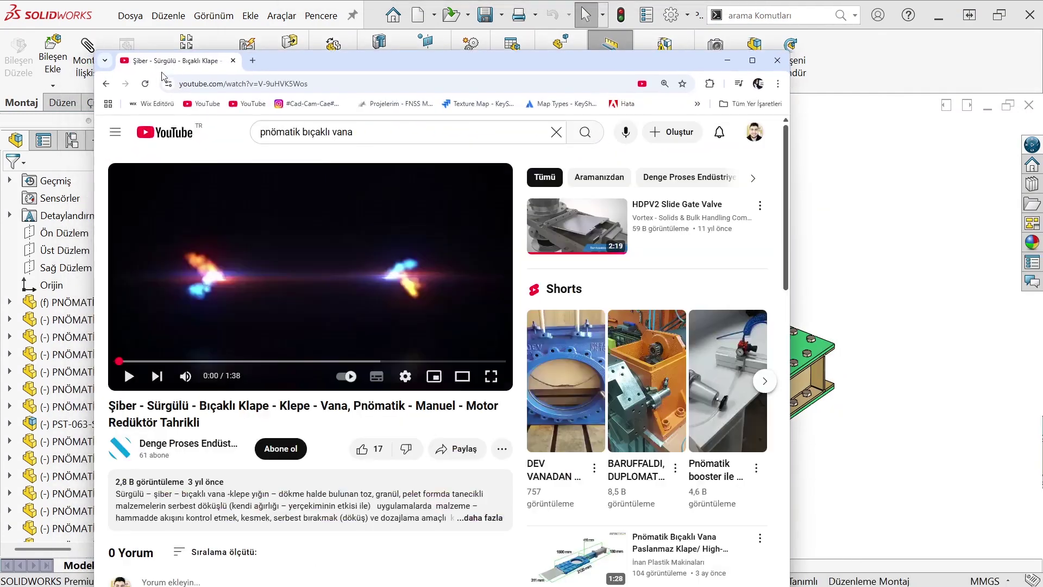
double_click(428, 60)
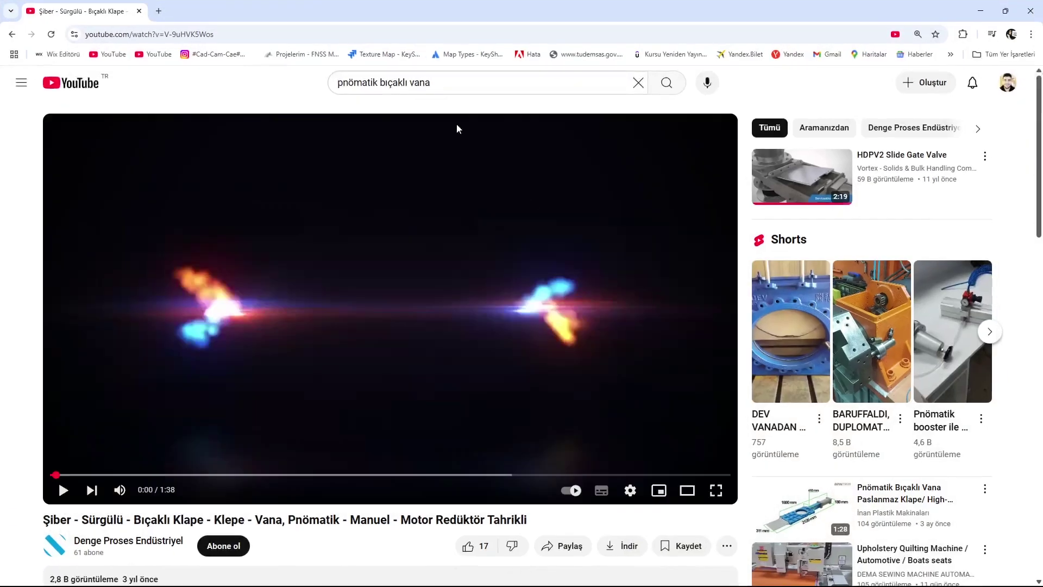
click(210, 456)
click(111, 475)
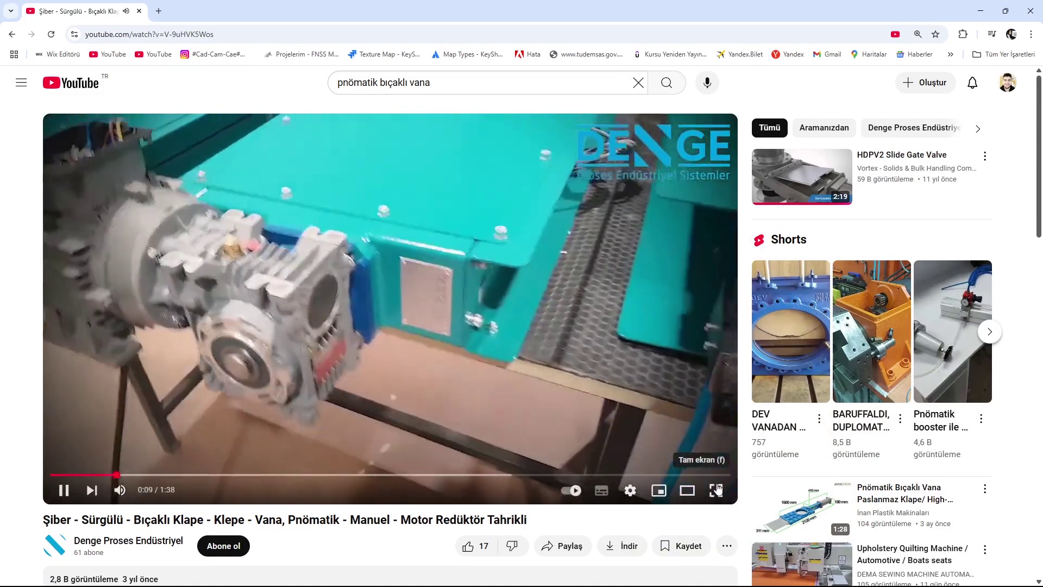
click(717, 489)
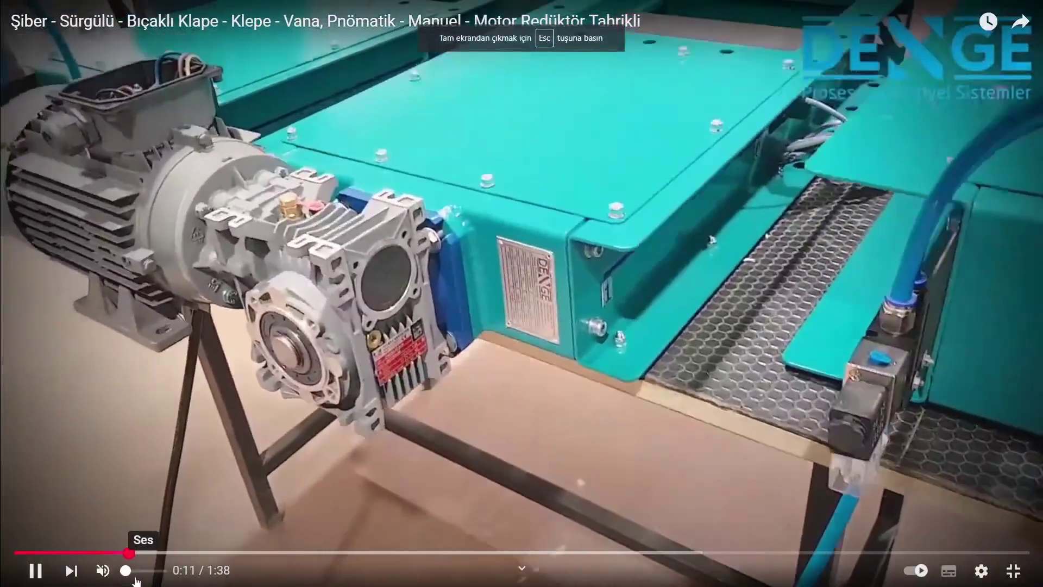
click(103, 570)
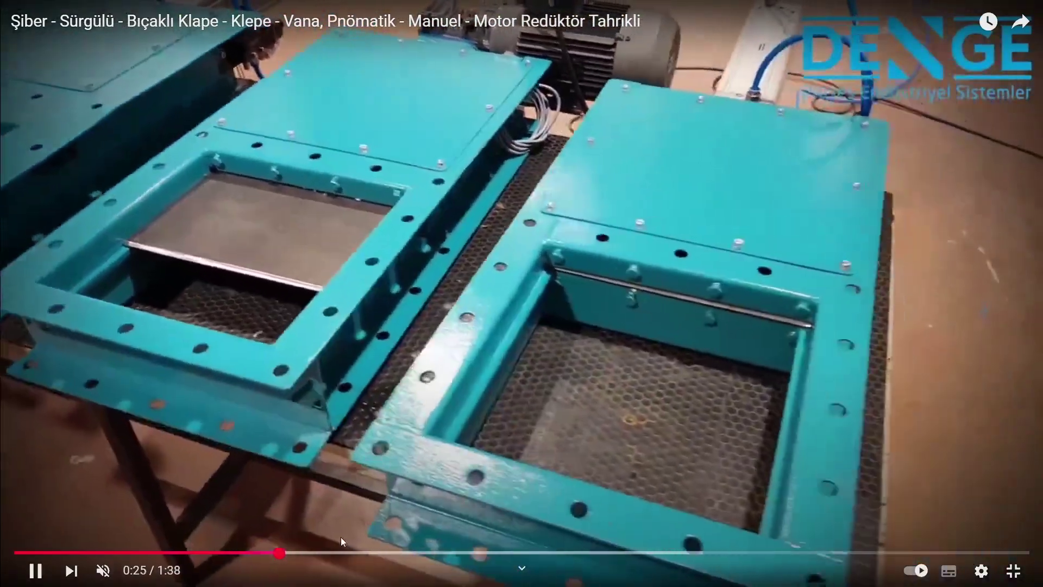
Jump to about 0:31, pause on the cylinder and motor, then replay from 0:36.
click(345, 546)
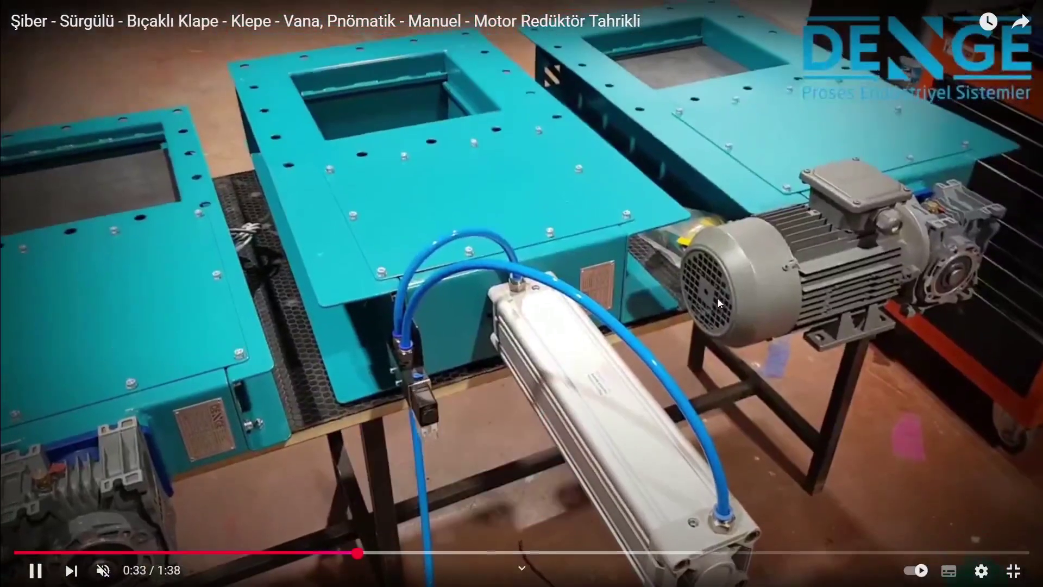
click(483, 424)
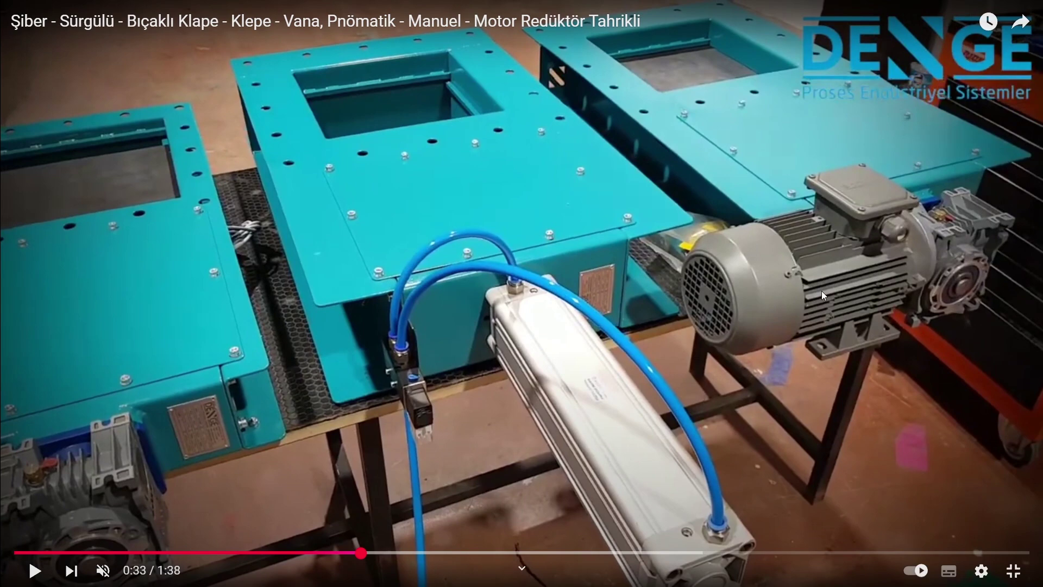
click(604, 329)
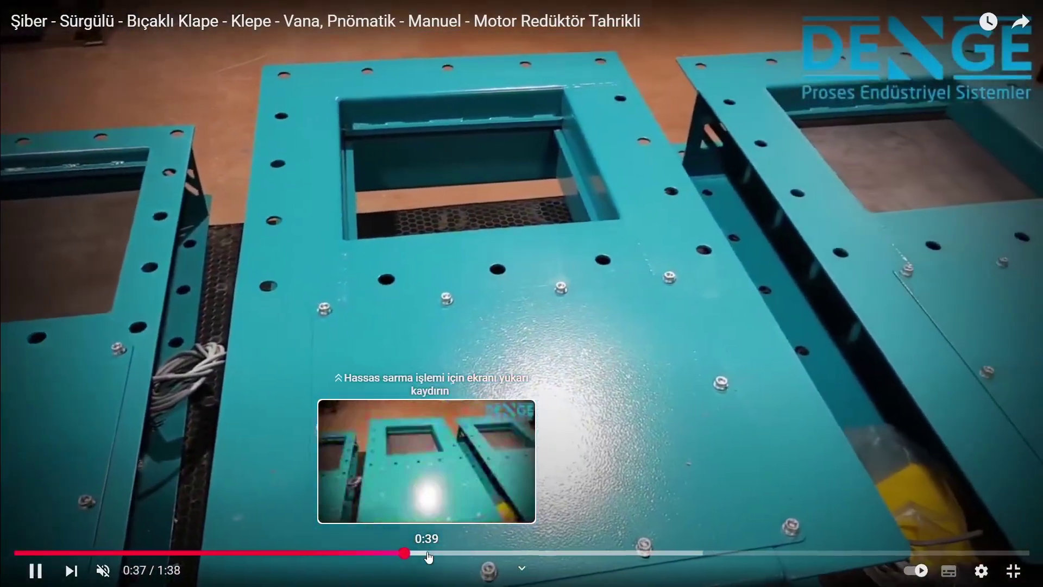
key(space)
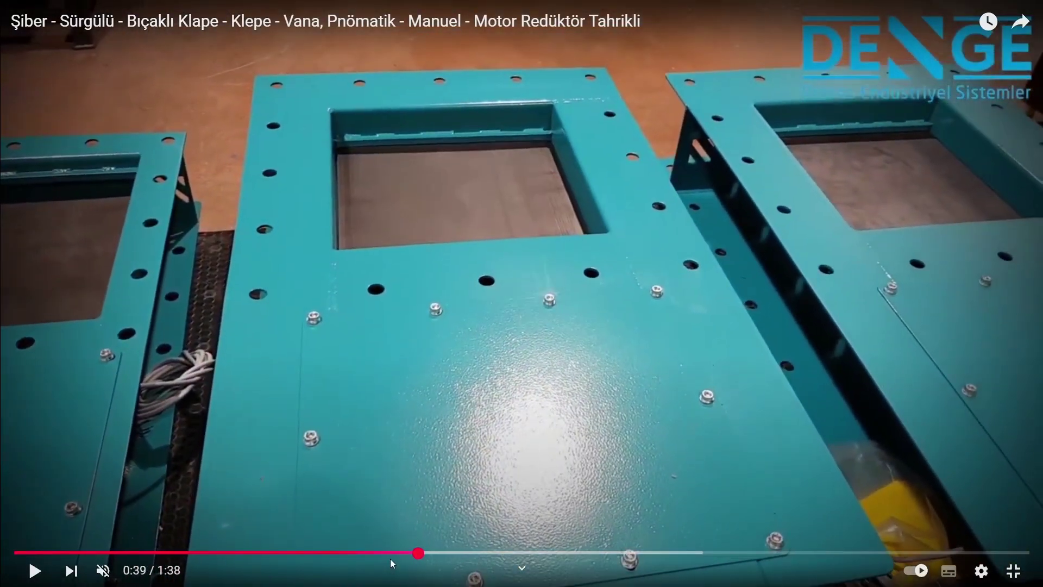
click(389, 553)
click(541, 460)
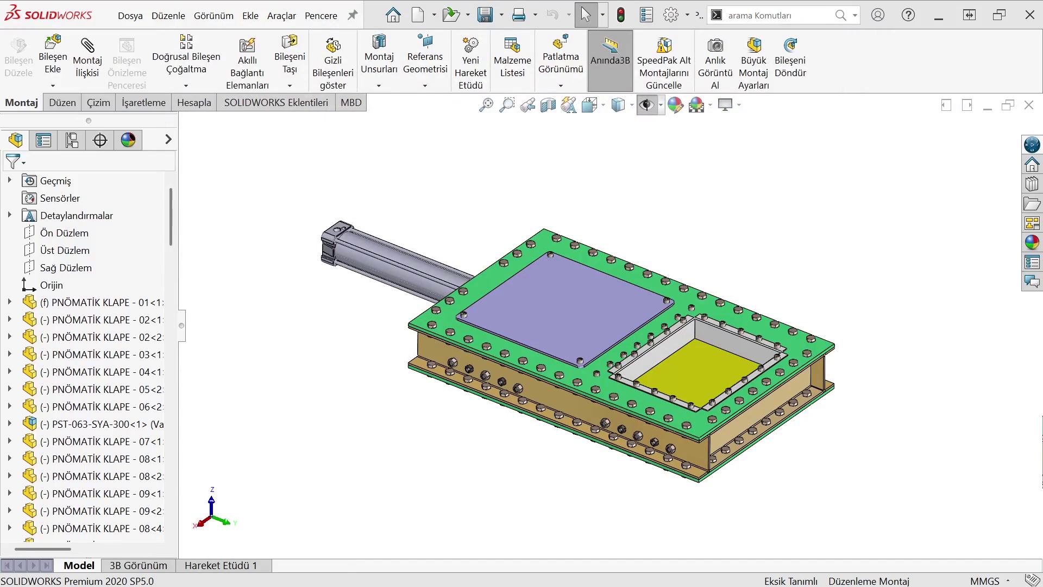
Play the Pnömatik Çift Milli Piston clip fullscreen, pause at 0:07, and exit fullscreen.
drag(973, 289, 227, 81)
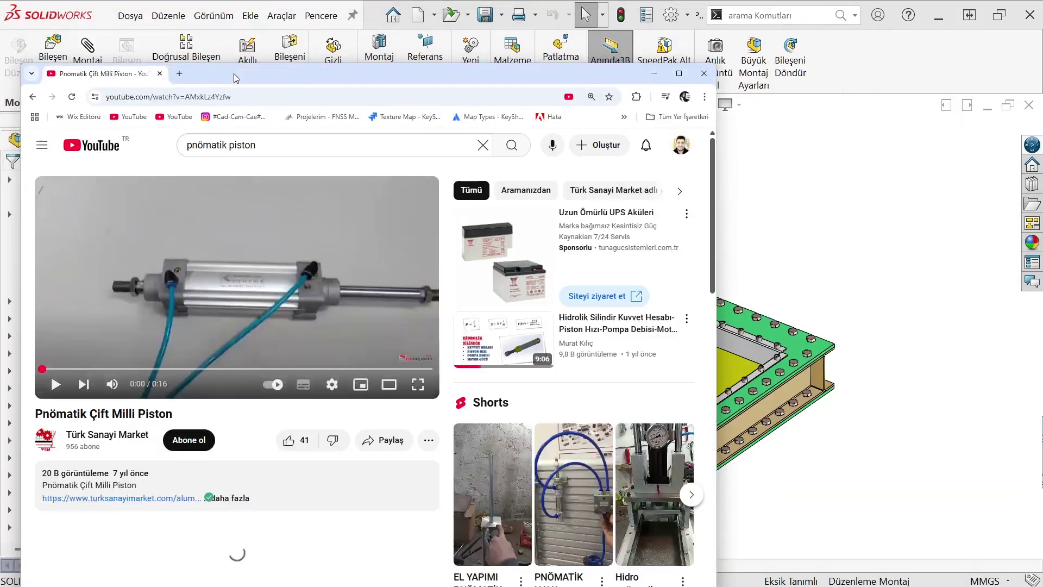
double_click(226, 82)
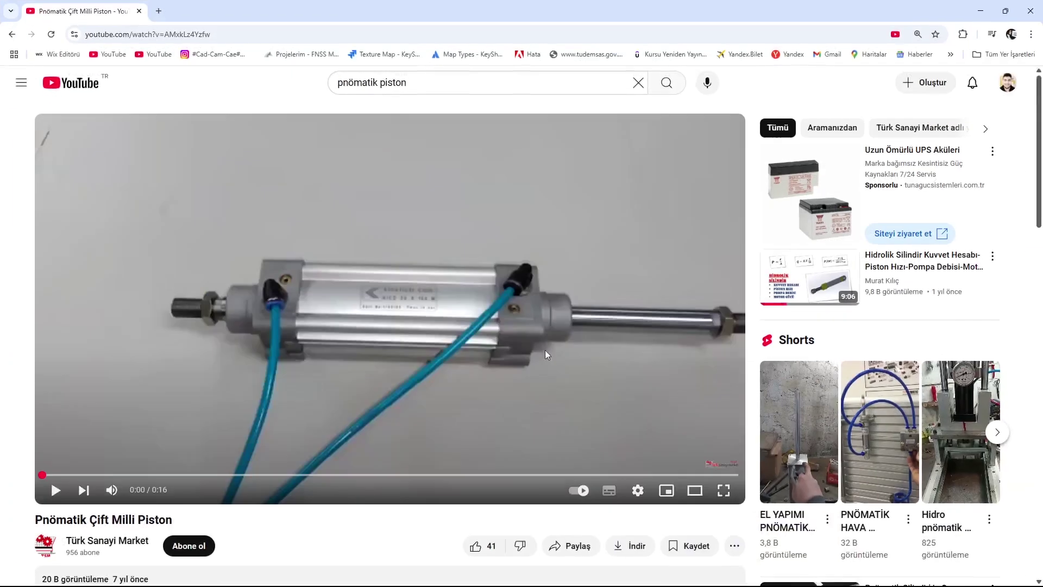
click(724, 491)
click(220, 449)
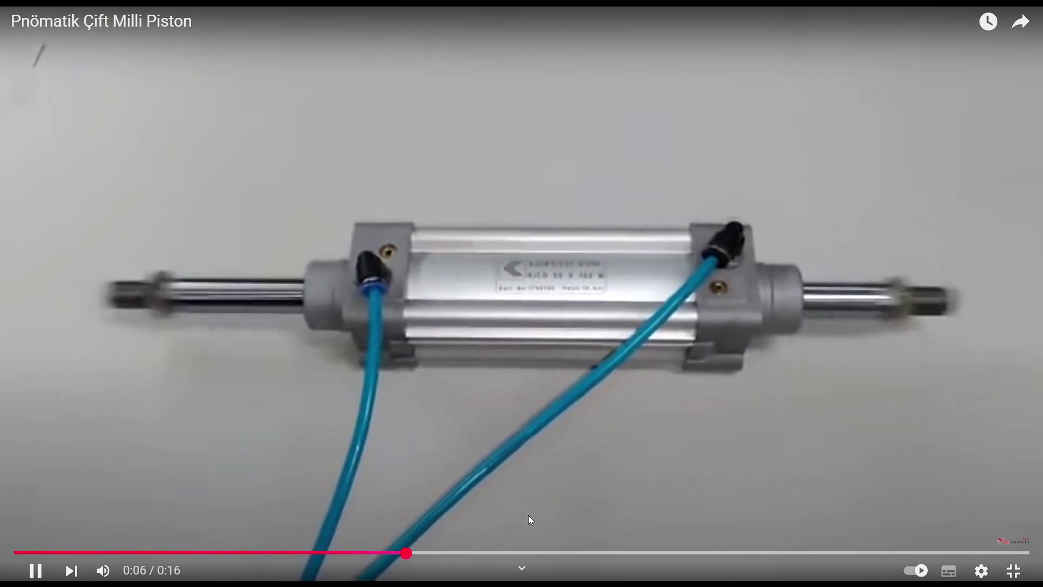
click(601, 413)
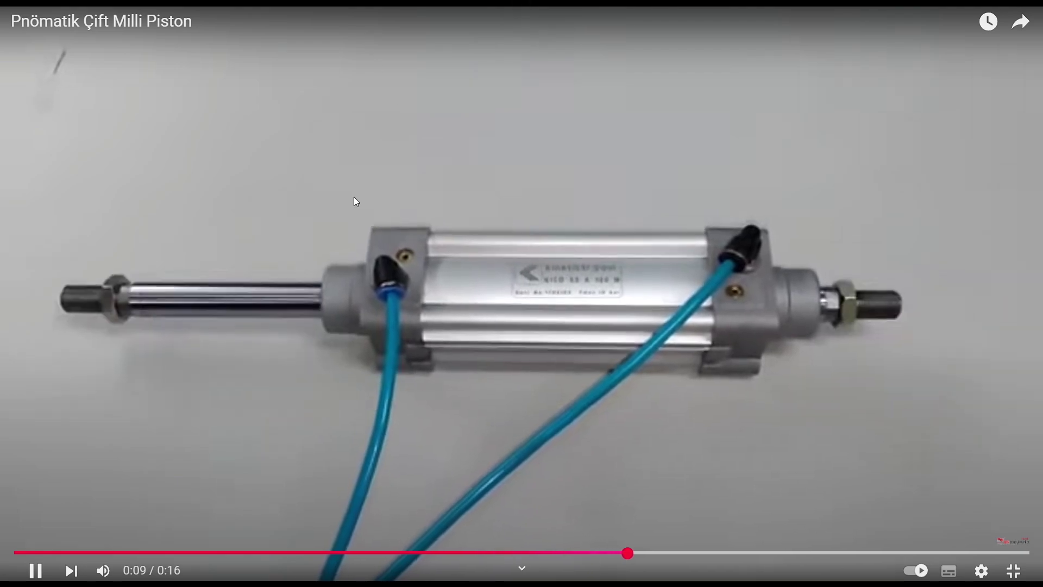
double_click(353, 197)
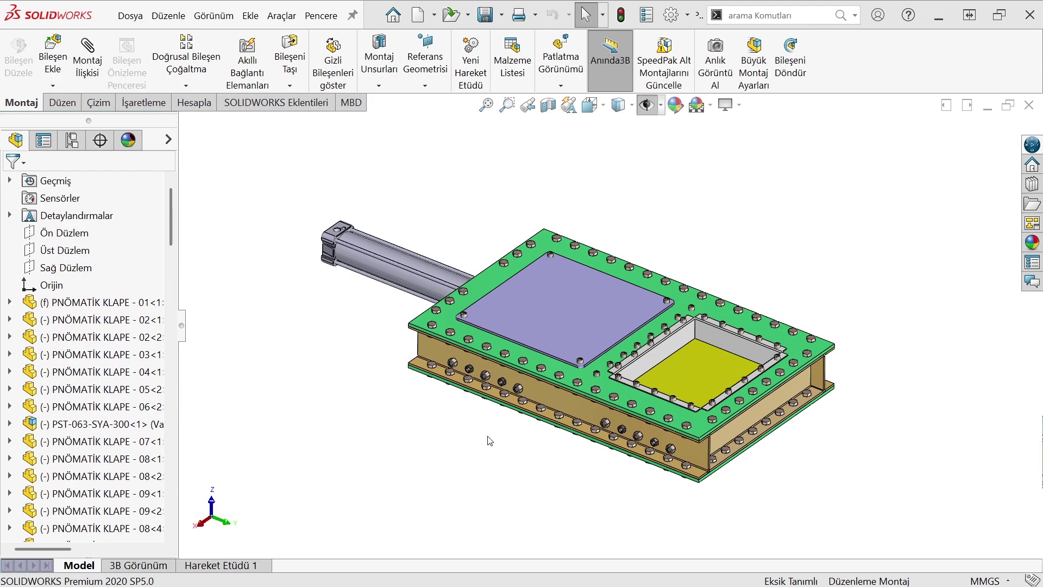
Orbit and zoom the assembly toward its cylinder side, then switch to the DMC catalogue PDF.
mouse_move(491, 440)
middle_down()
mouse_move(536, 430)
mouse_move(659, 330)
mouse_move(659, 407)
mouse_move(443, 306)
mouse_move(449, 317)
middle_up()
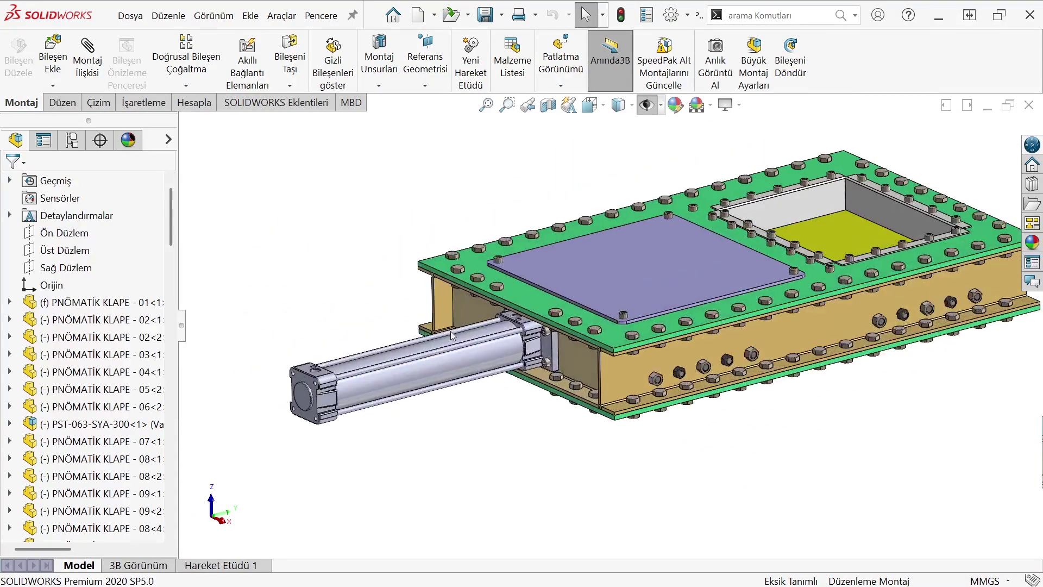
scroll(451, 331, down, 2)
scroll(505, 402, down, 2)
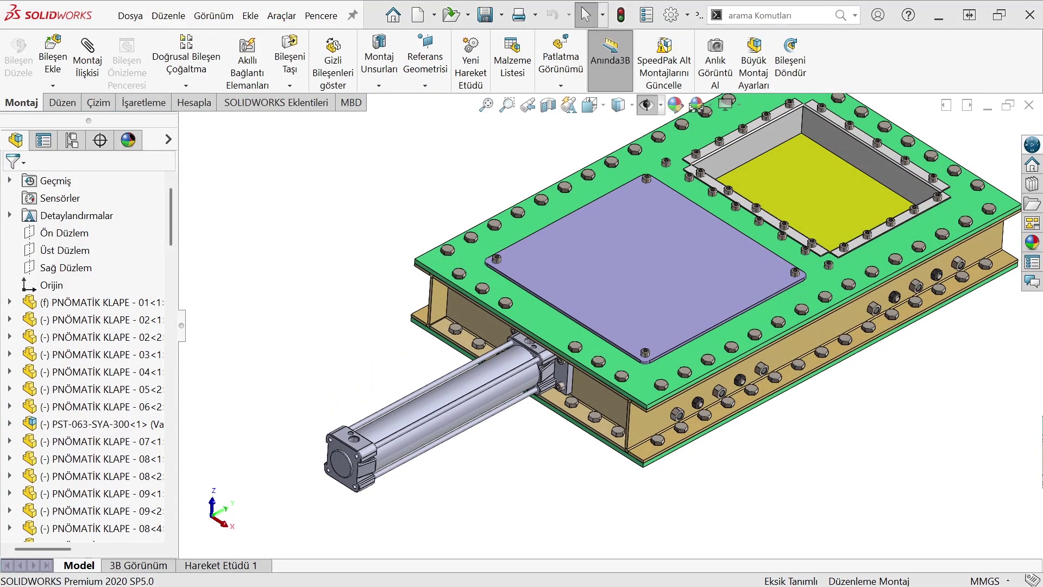
key(alt+Tab)
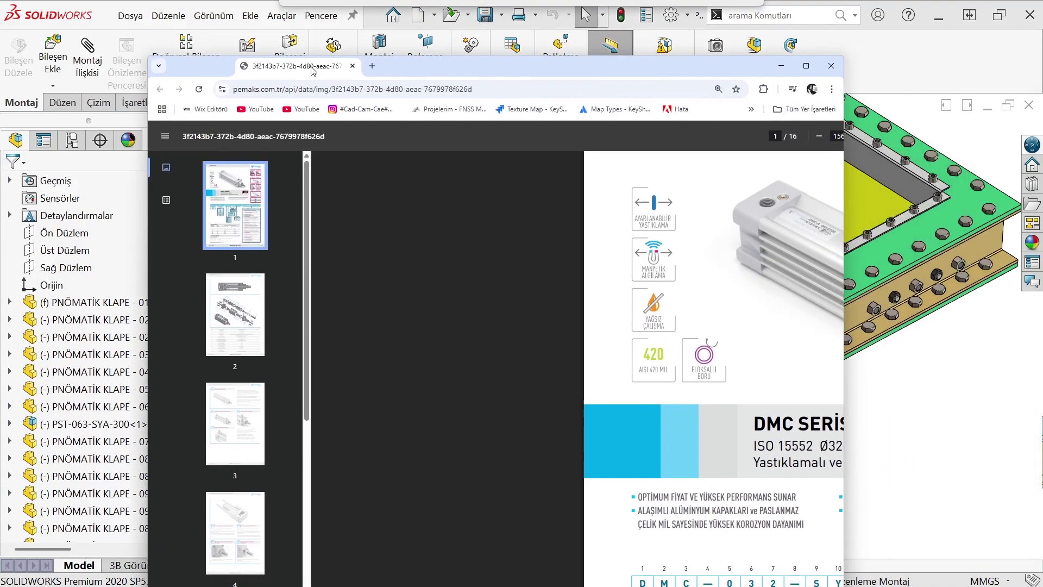
Find the DMC catalogue's KUVVET DEĞERİ push/pull force table at 195% zoom, then minimise the browser.
double_click(383, 67)
scroll(547, 483, down, 5)
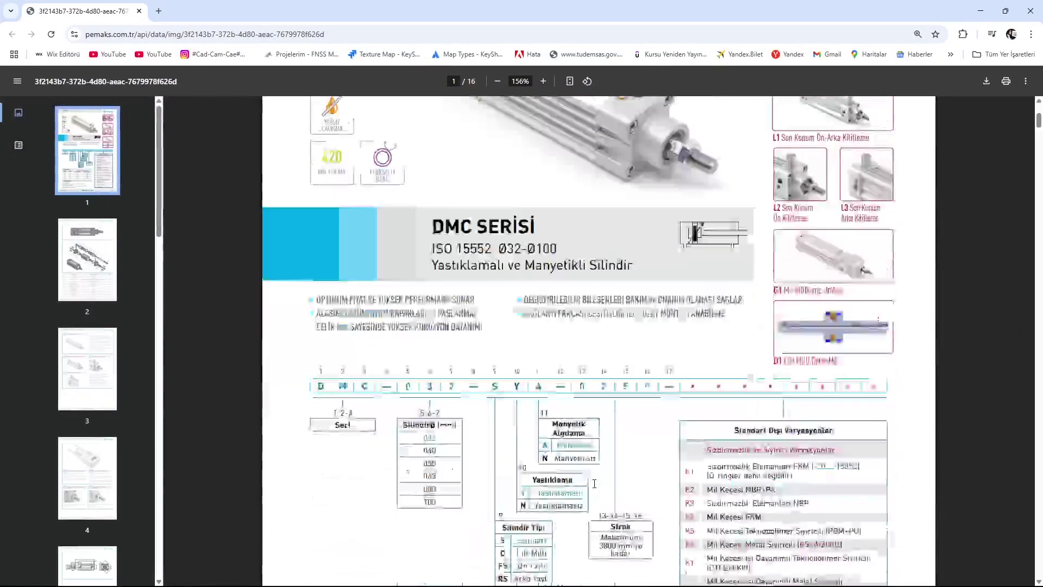
scroll(546, 483, down, 3)
scroll(546, 483, down, 3)
click(546, 484)
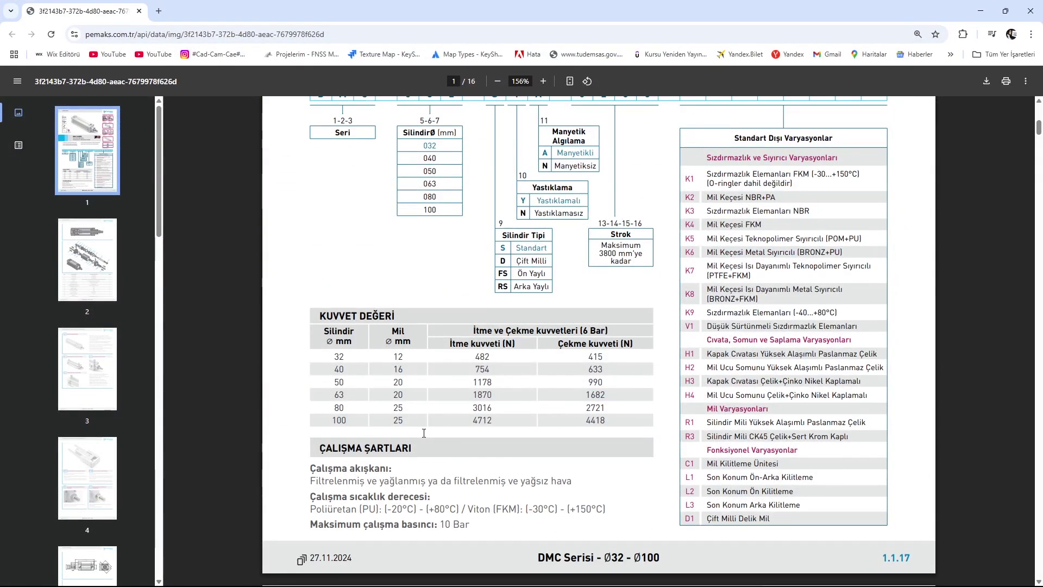
ctrl+scroll(332, 402, up, 2)
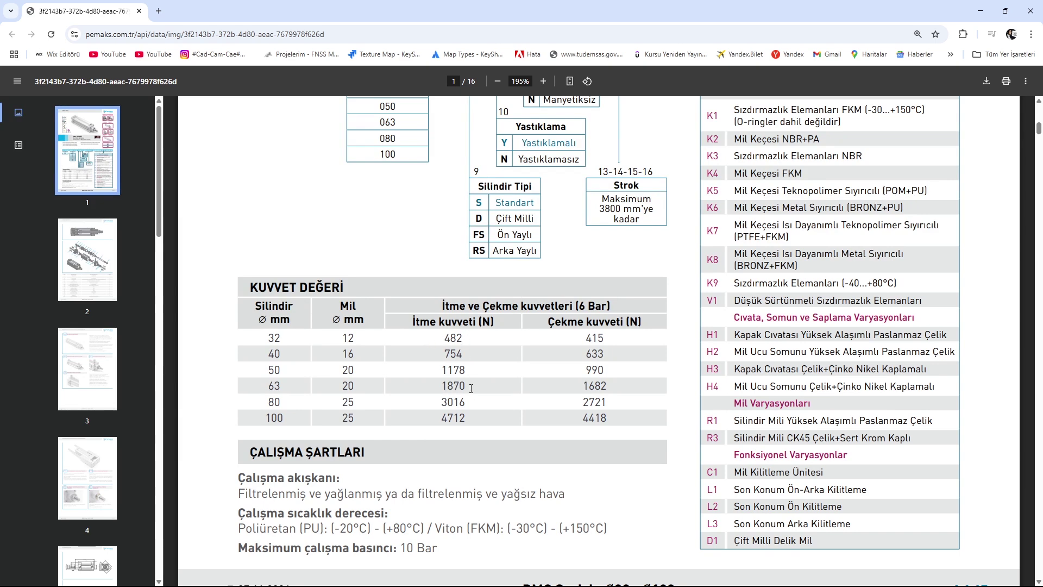
drag(471, 387, 439, 386)
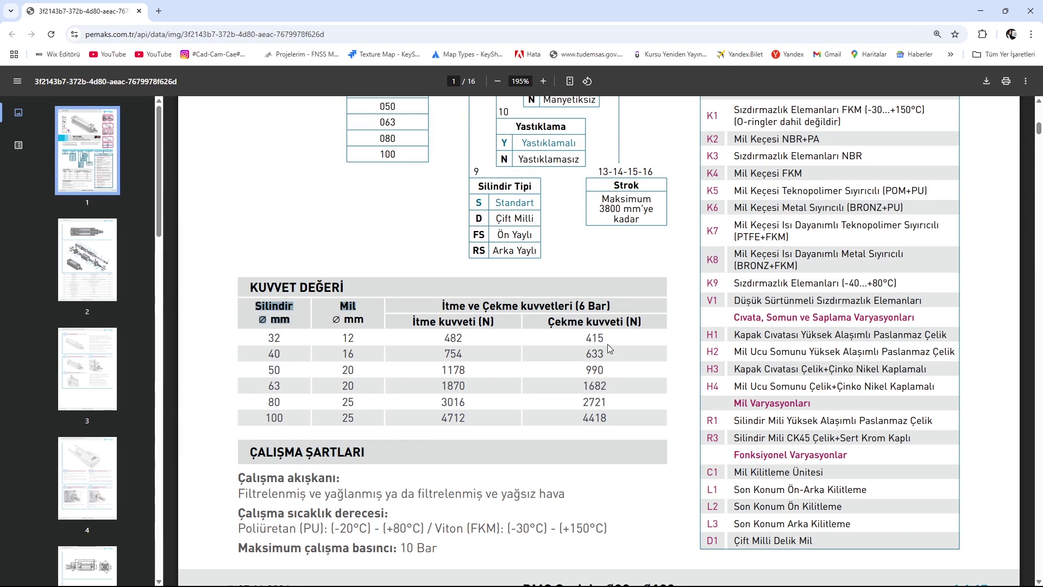
click(981, 11)
mouse_move(561, 320)
middle_down()
mouse_move(742, 301)
mouse_move(722, 321)
middle_up()
scroll(723, 321, up, 2)
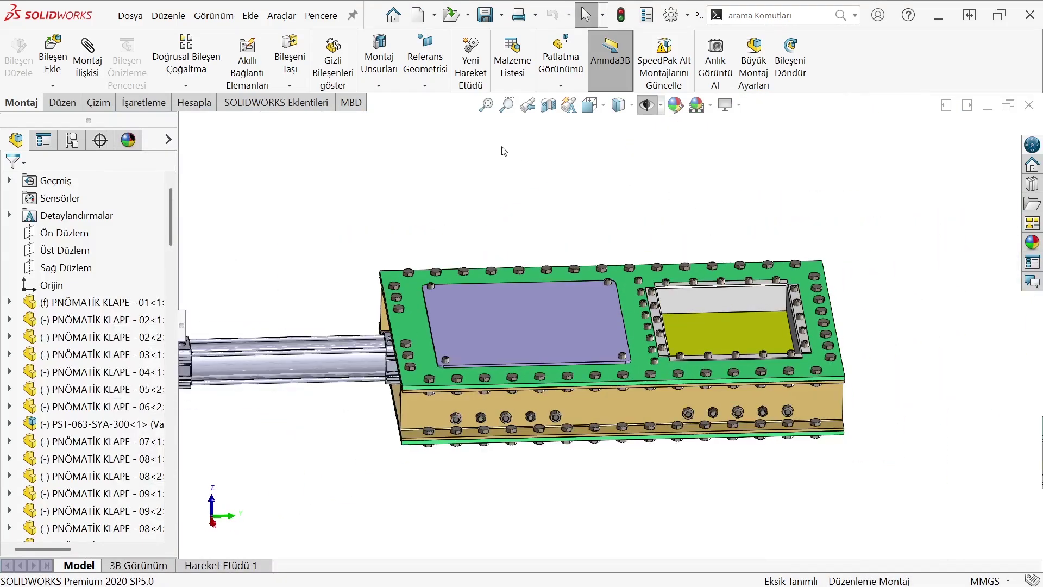
click(619, 105)
click(677, 192)
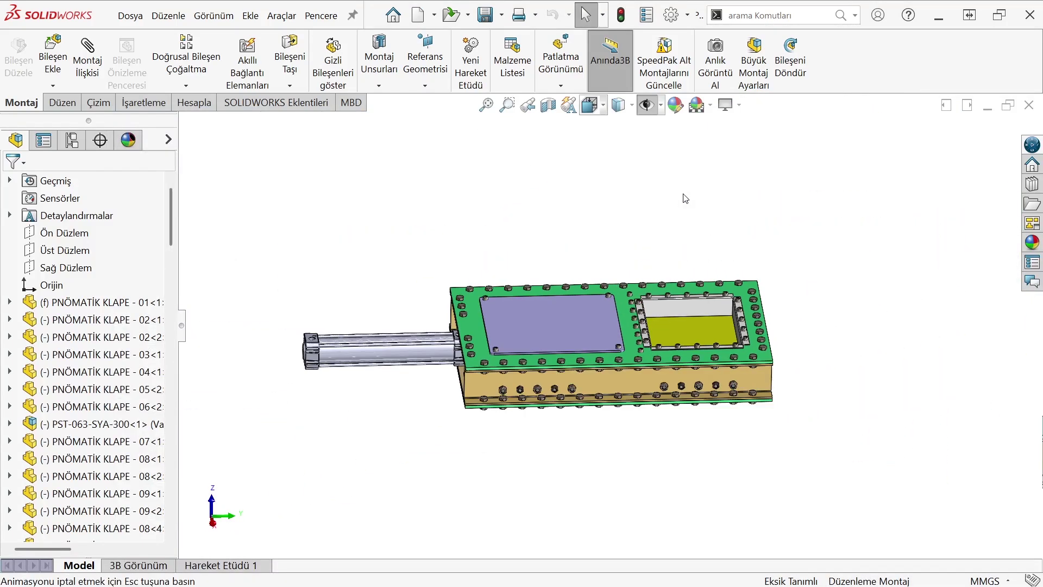
mouse_move(714, 226)
middle_down()
mouse_move(554, 242)
mouse_move(670, 190)
middle_up()
scroll(565, 263, down, 1)
scroll(670, 190, up, 2)
drag(485, 180, 726, 337)
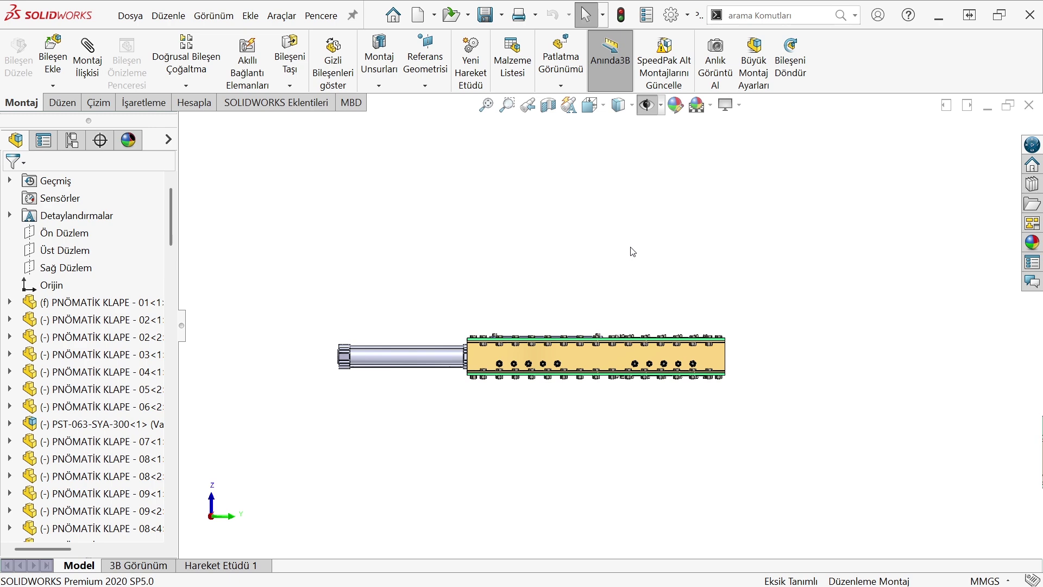
key(ctrl+7)
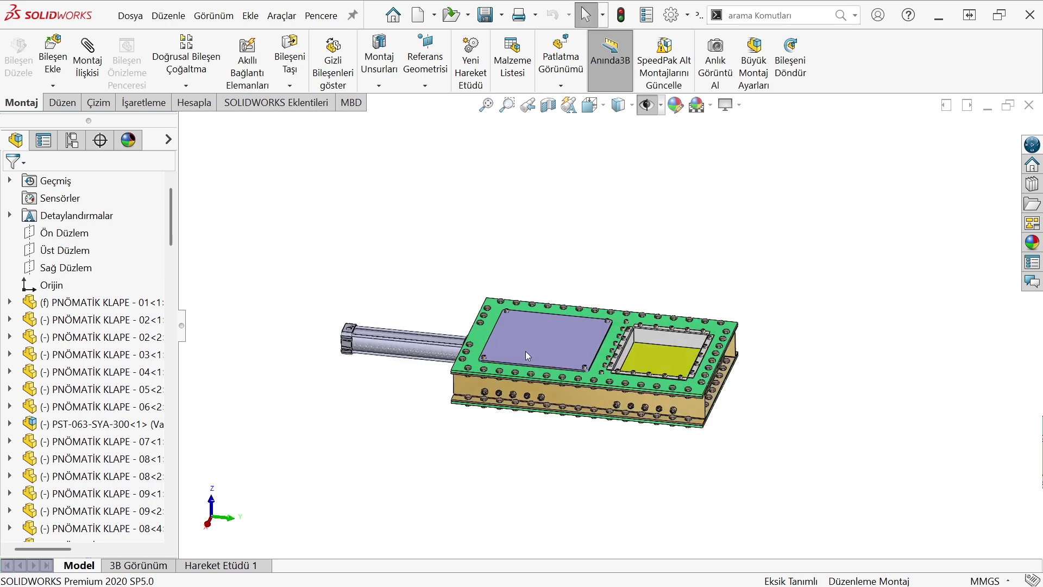
Hide the lavender top cover plate and orbit to a near-top view of the interior.
scroll(565, 345, down, 2)
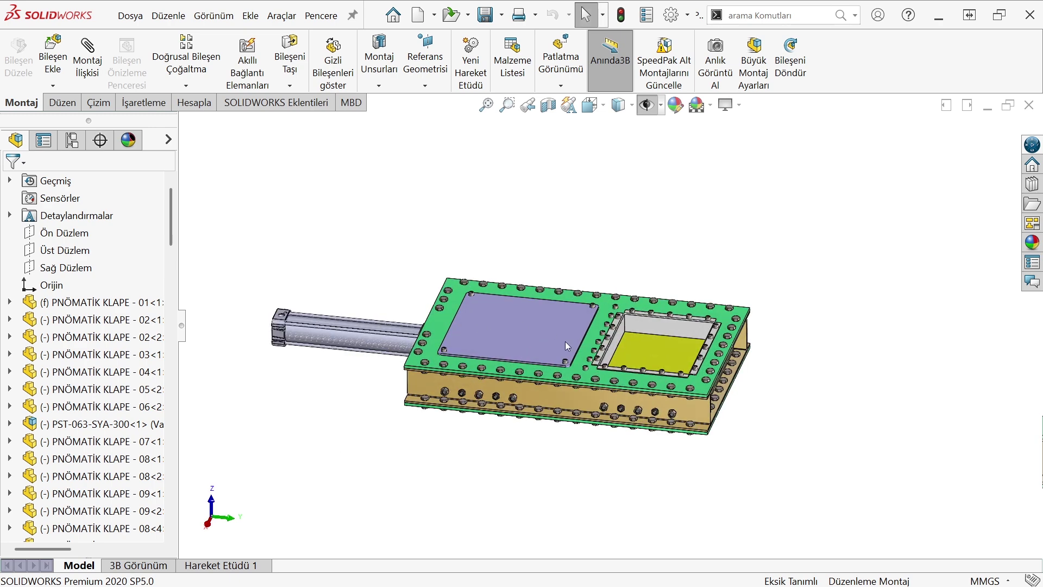
click(537, 334)
key(Tab)
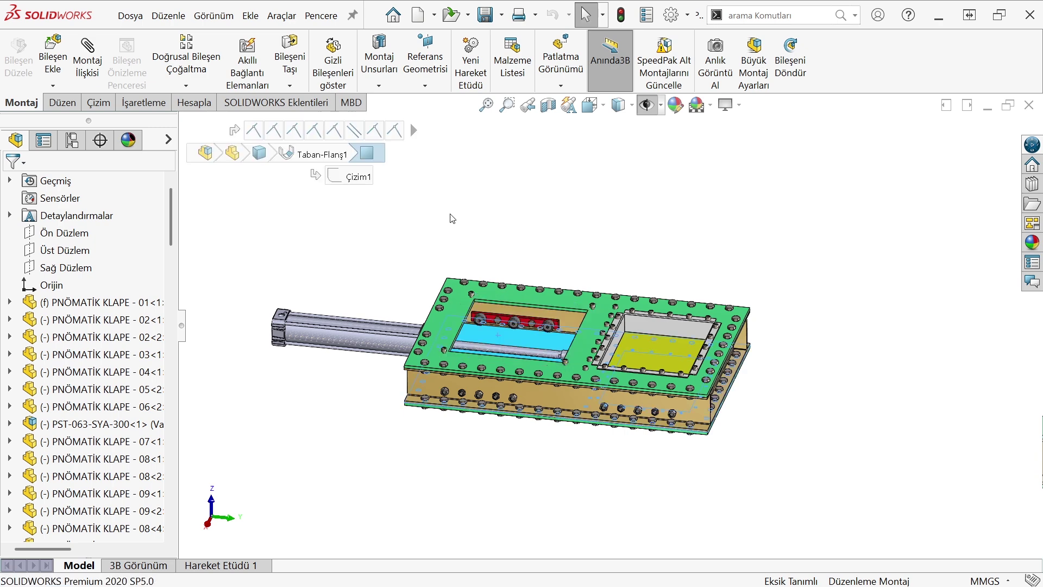
mouse_move(449, 214)
middle_down()
mouse_move(606, 346)
mouse_move(664, 197)
mouse_move(547, 333)
middle_up()
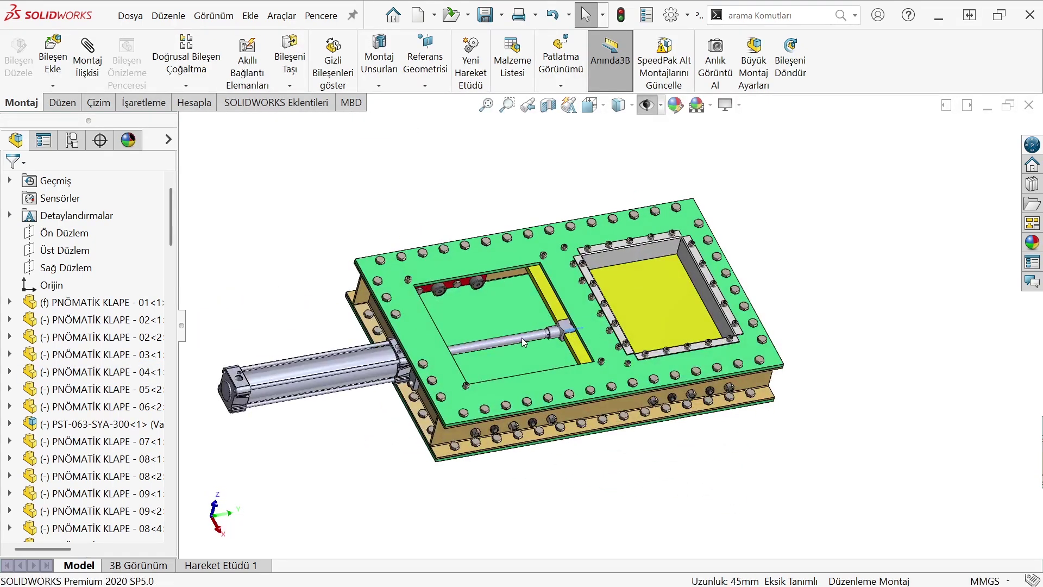
drag(521, 338, 490, 344)
key(Escape)
Make the PST-063 cylinder subassembly flexible and drag its rod to slide the gate left.
click(557, 310)
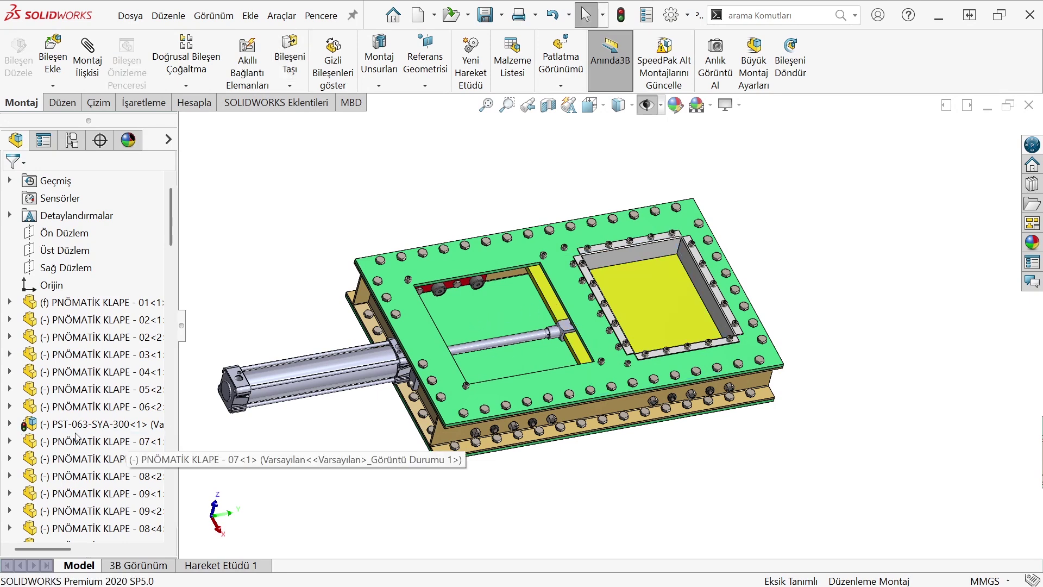
click(108, 423)
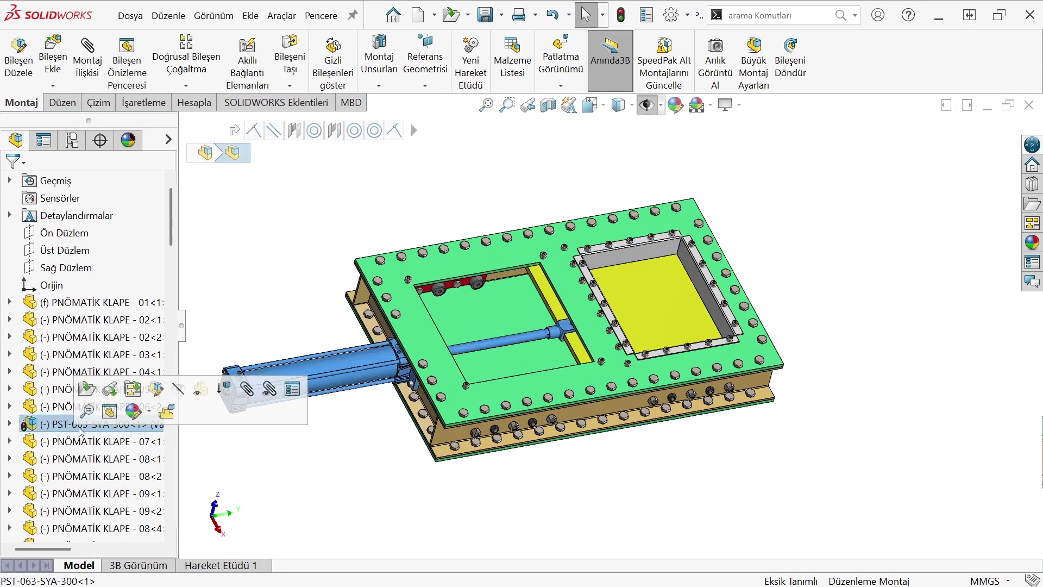
click(557, 334)
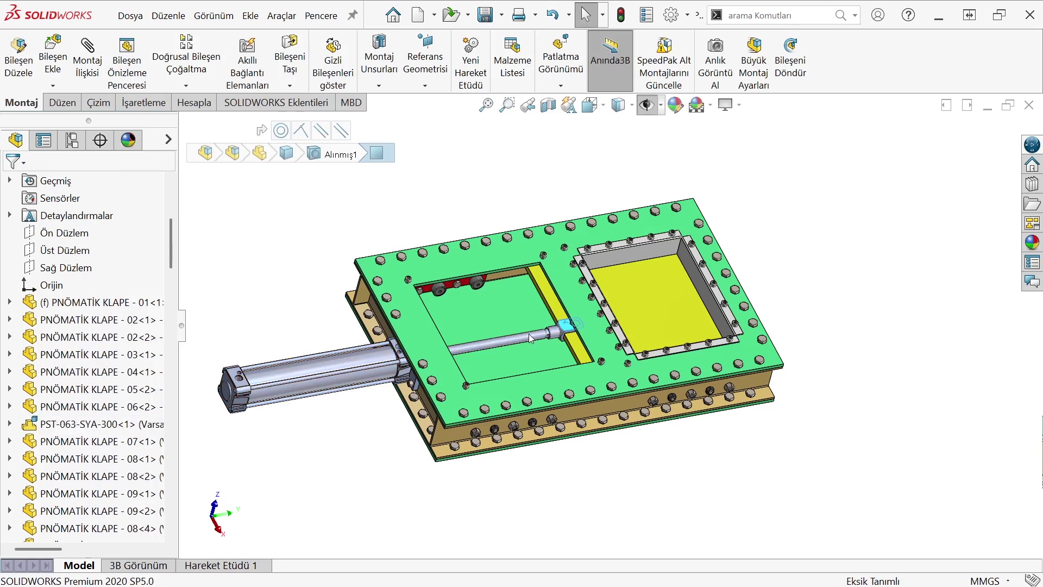
drag(561, 337, 467, 344)
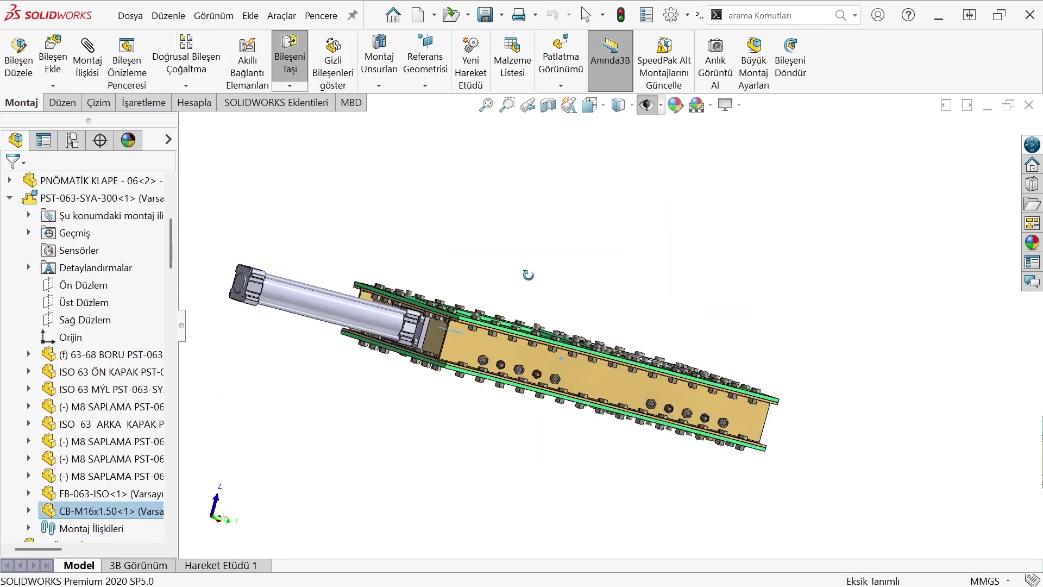
Drag the yellow gate plate back under the right-hand opening.
middle_drag(522, 326, 483, 381)
drag(513, 358, 636, 434)
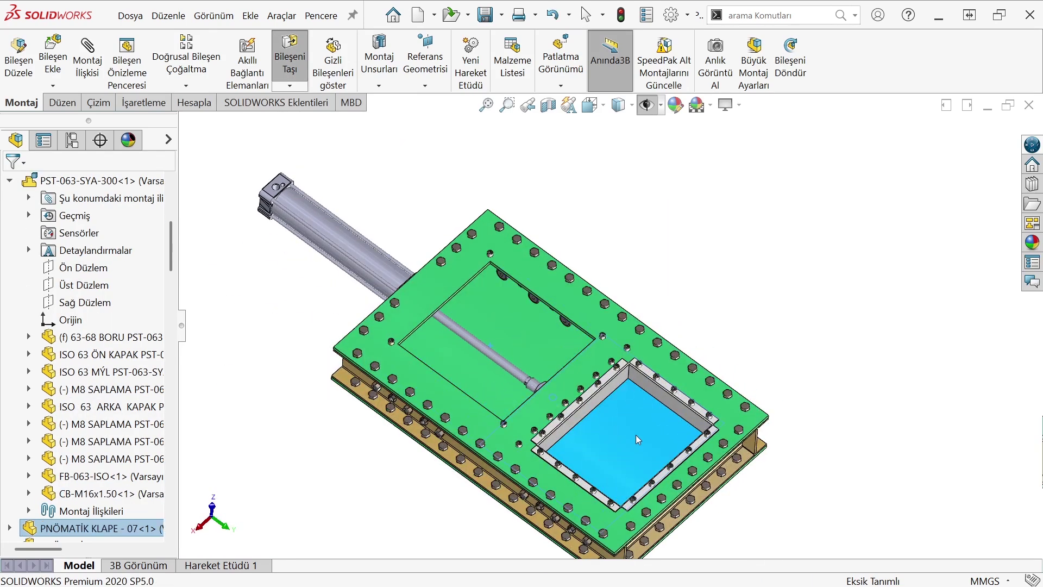
middle_drag(636, 434, 585, 372)
key(Escape)
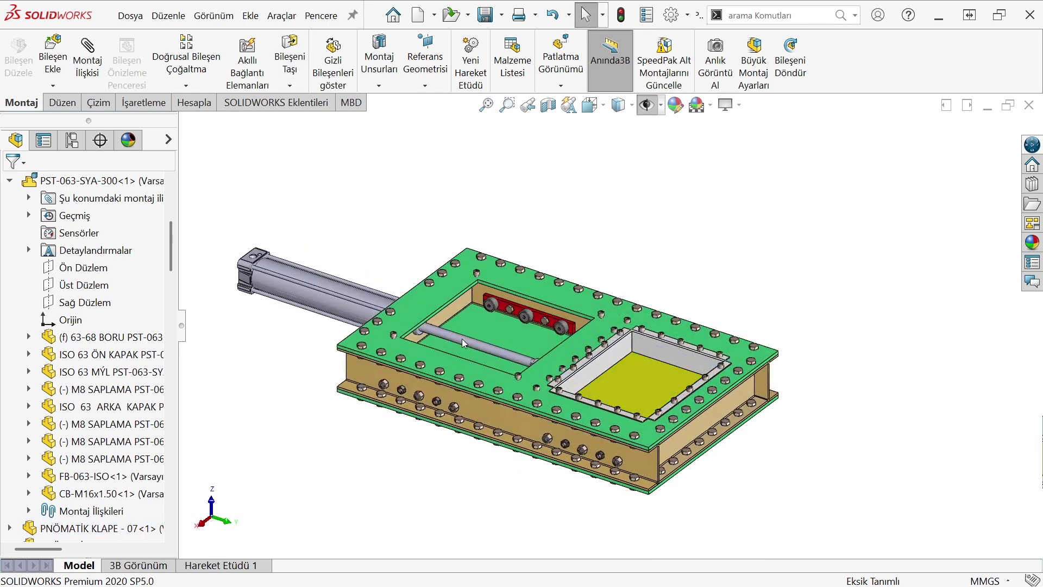
Show the lavender cover plate again and orbit to inspect the assembly from several sides.
scroll(465, 330, down, 3)
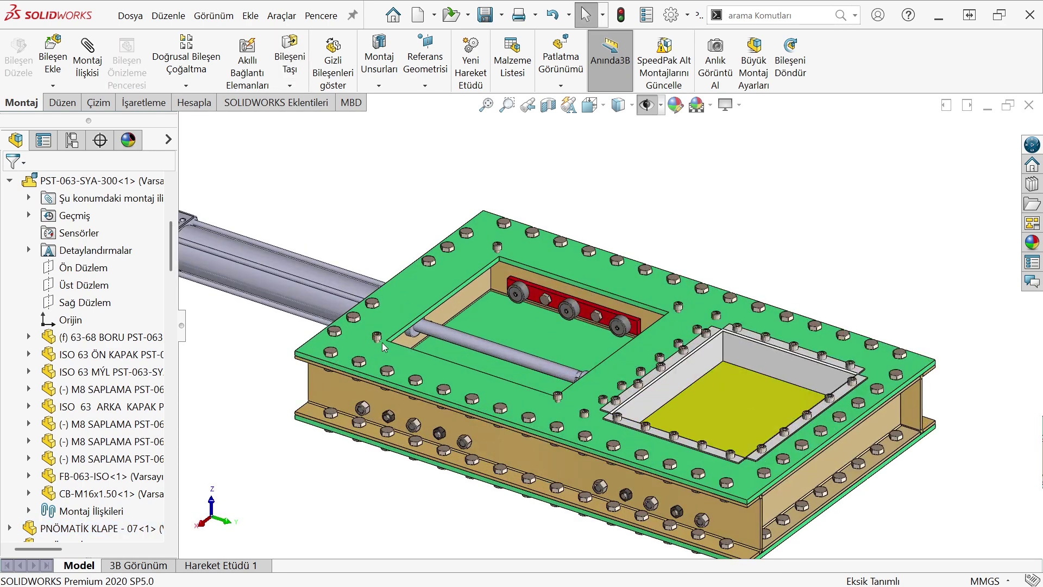
key(shift+Tab)
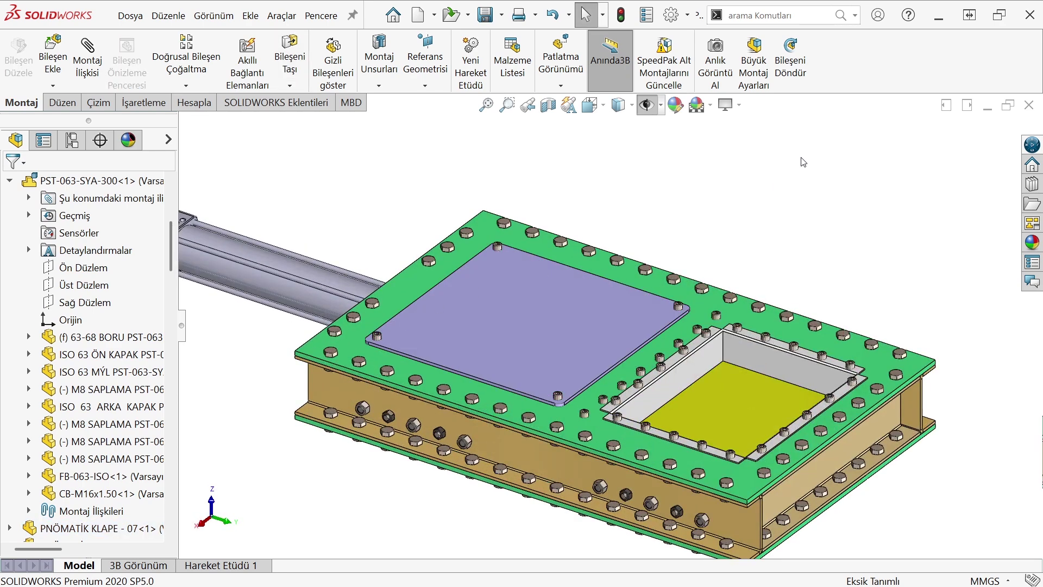
mouse_move(592, 365)
middle_down()
mouse_move(520, 409)
mouse_move(651, 376)
middle_up()
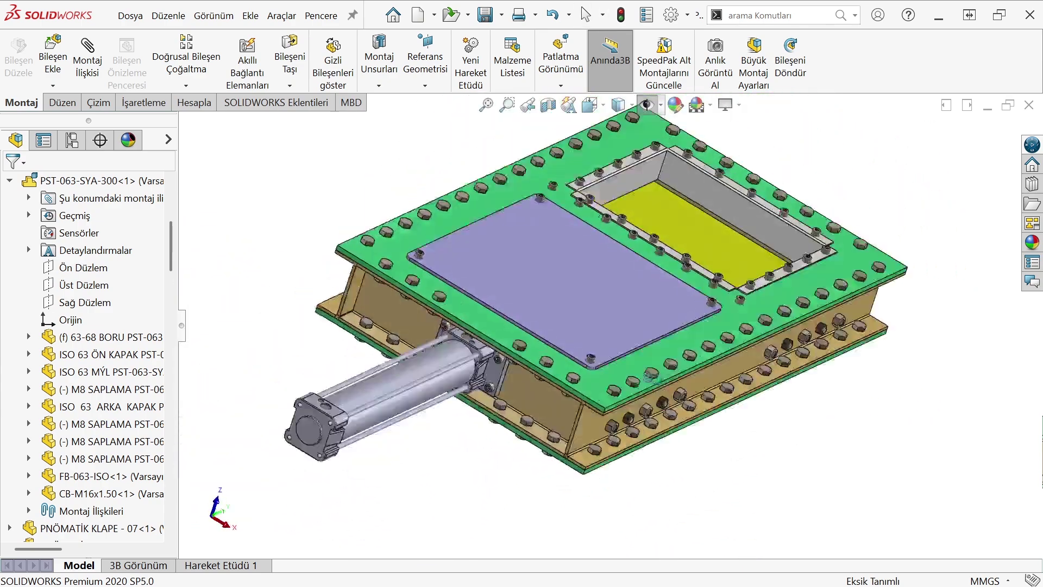
mouse_move(651, 377)
middle_down()
mouse_move(757, 350)
mouse_move(613, 266)
middle_up()
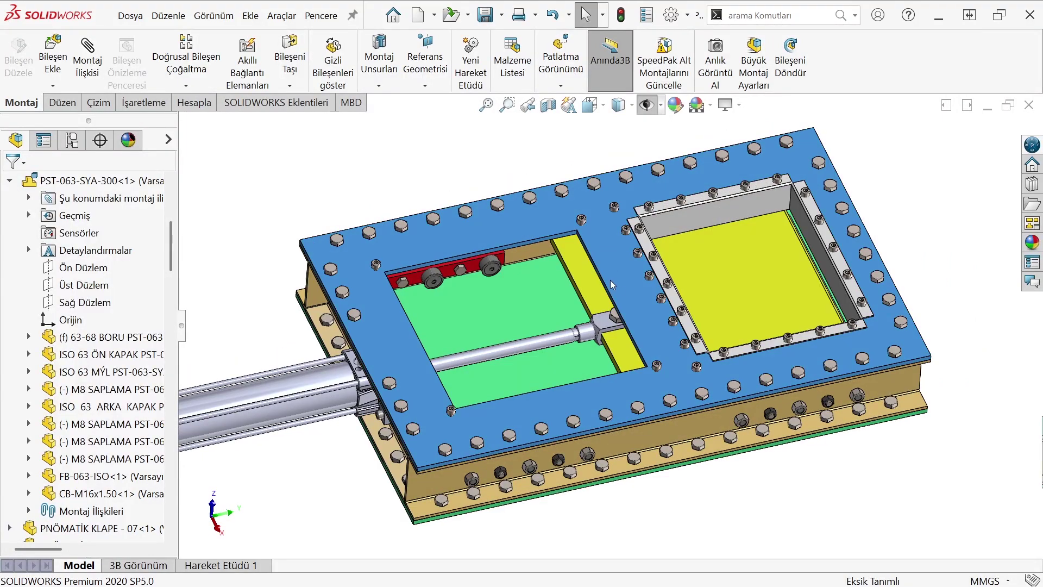
Hide the cover, zoom to the red roller bar, and open its middle kr30 roller part.
key(Tab)
scroll(608, 260, down, 3)
scroll(256, 311, down, 2)
scroll(254, 311, down, 3)
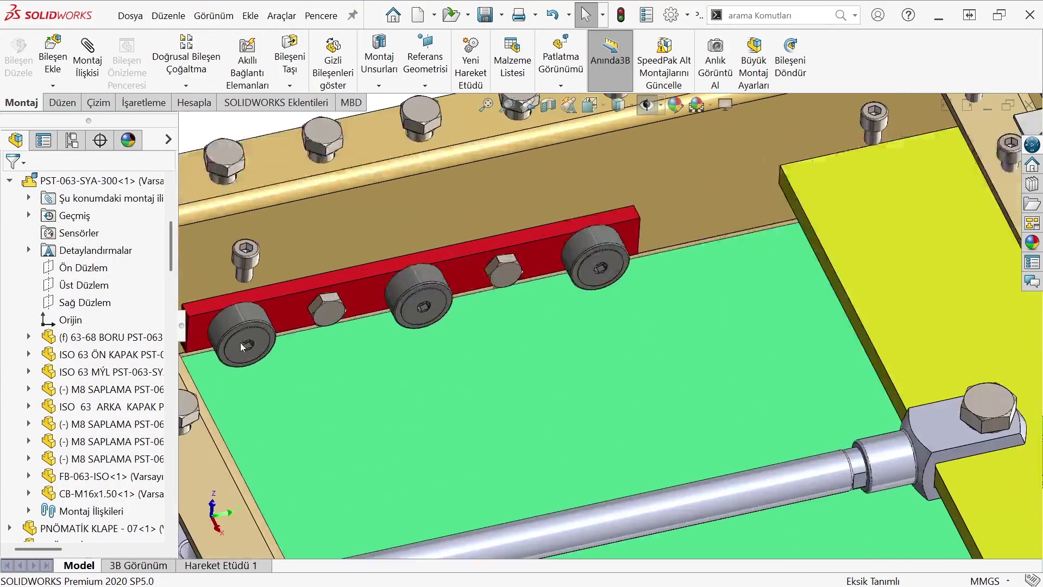
scroll(254, 310, down, 3)
scroll(253, 309, down, 2)
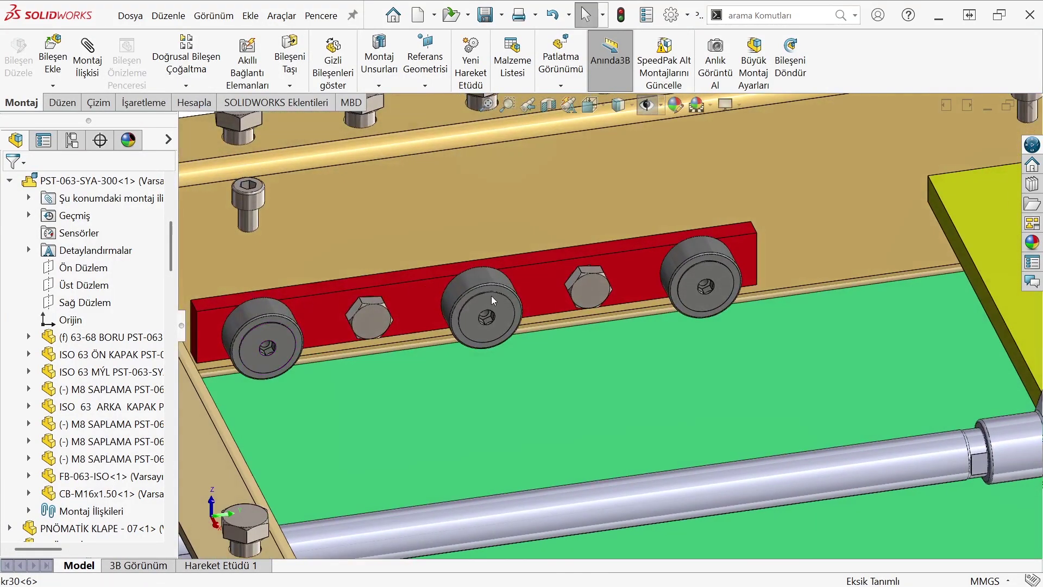
click(480, 278)
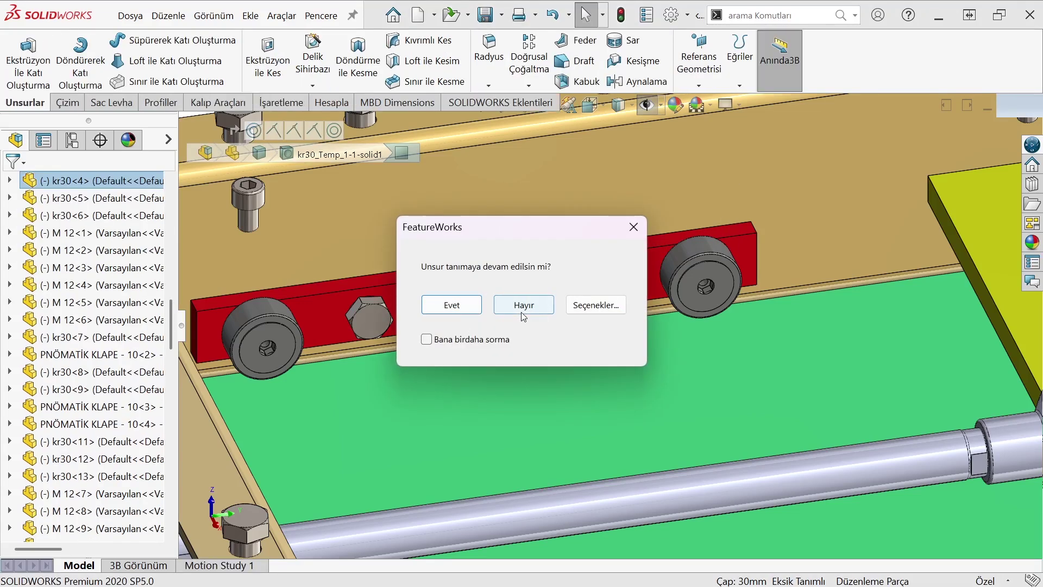
click(522, 307)
Orbit the kr30 roller, then bring up the 'kam rulman' Google image search.
mouse_move(368, 247)
middle_down()
mouse_move(429, 276)
mouse_move(396, 226)
mouse_move(377, 392)
middle_up()
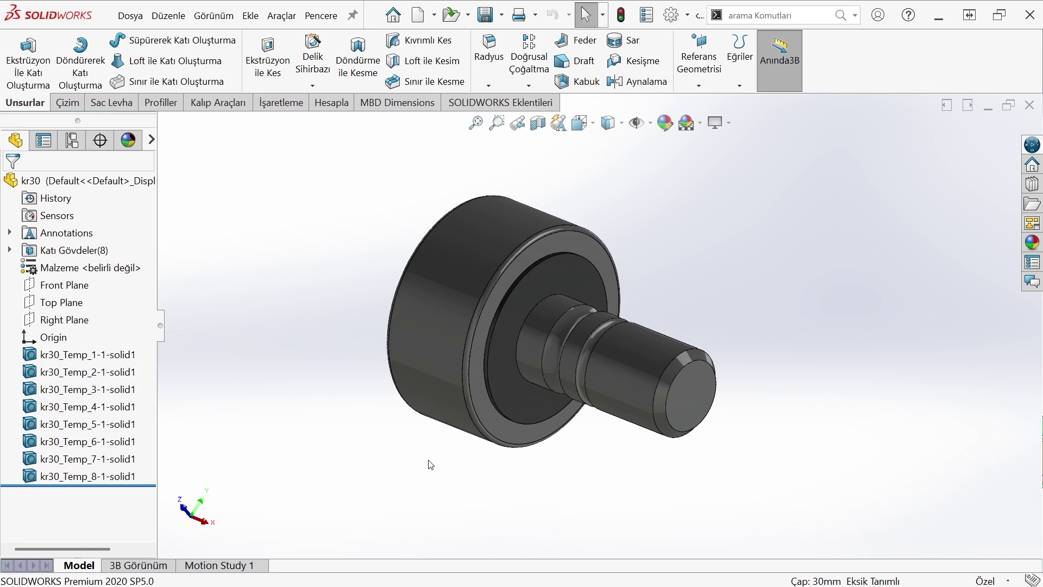
mouse_move(594, 574)
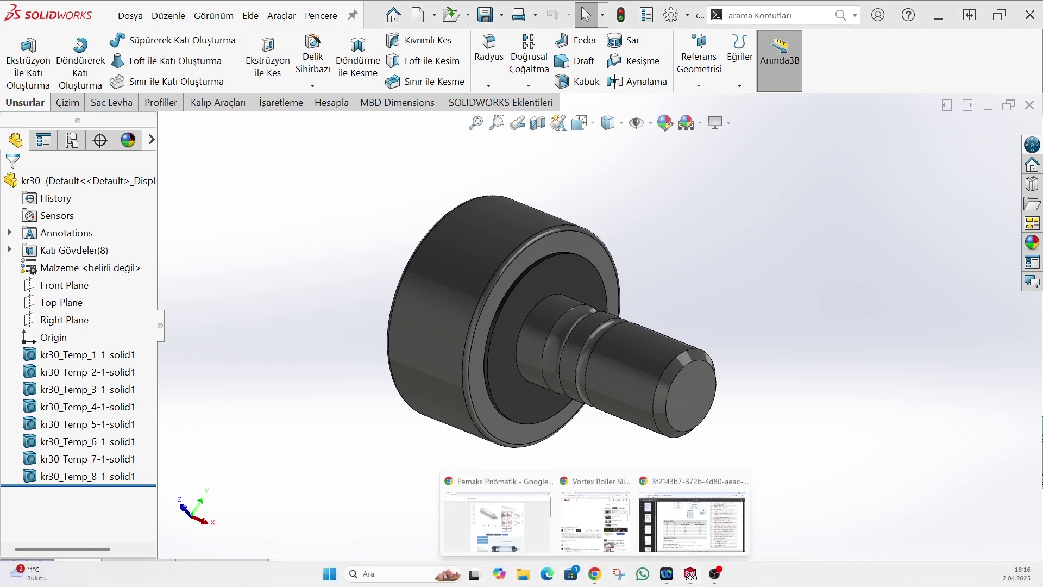
click(698, 486)
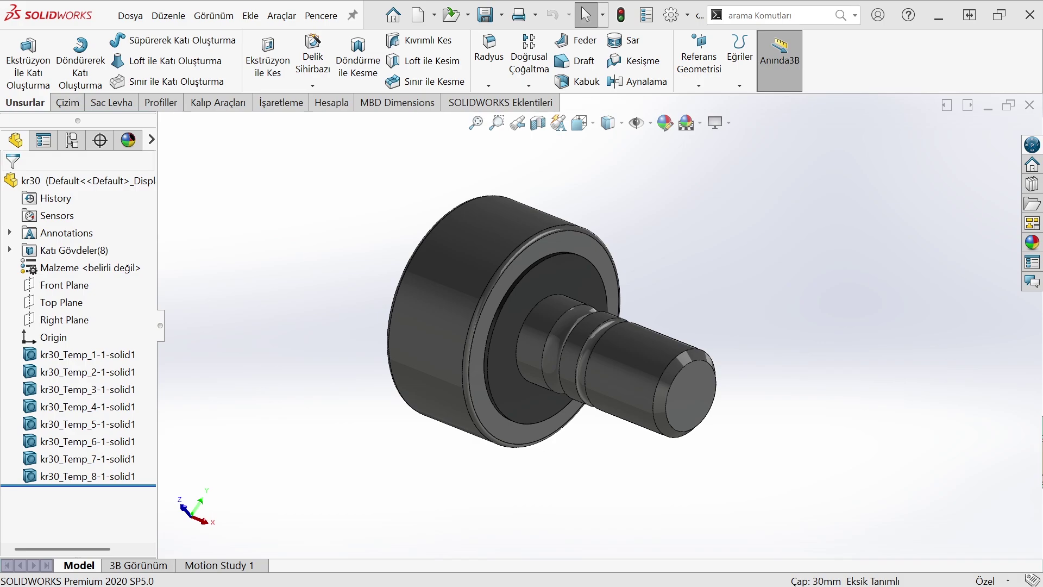
key(alt+Tab)
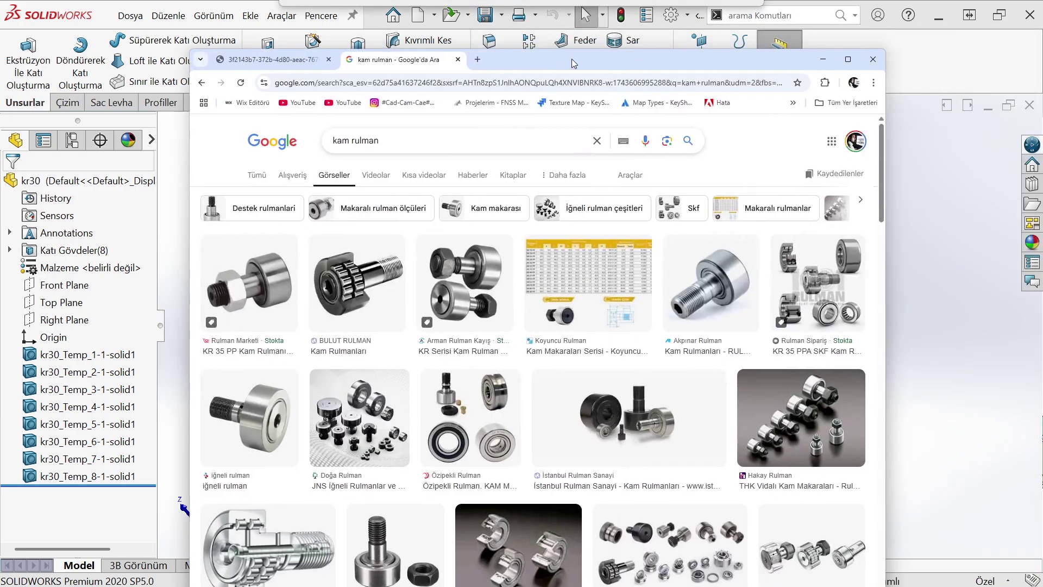
Maximize Chrome and preview the Amazon SagaSave CF8 cam follower among the 'kam rulman' results.
key(super+Up)
ctrl+scroll(158, 261, up, 1)
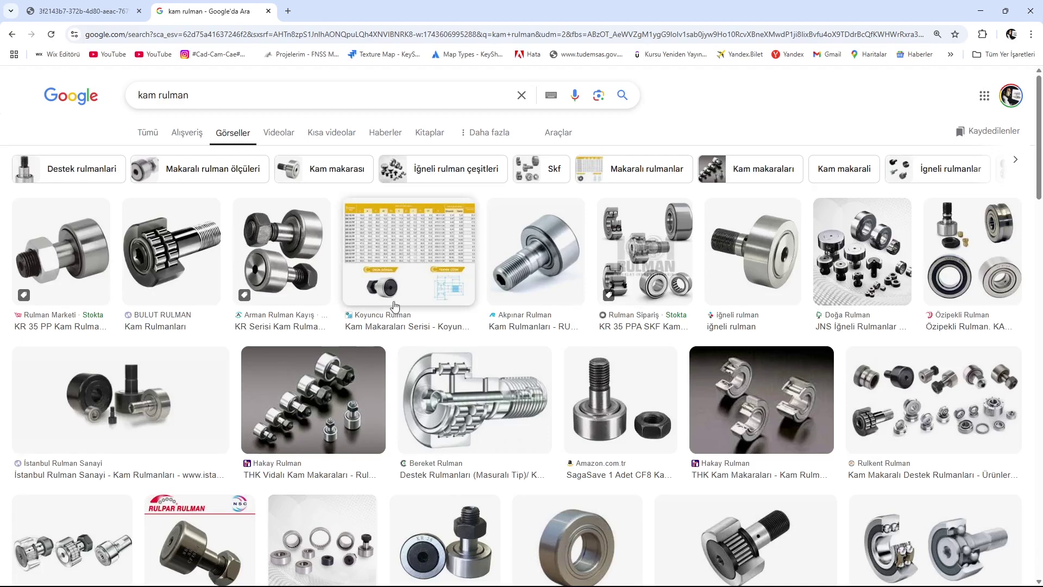
scroll(641, 255, down, 2)
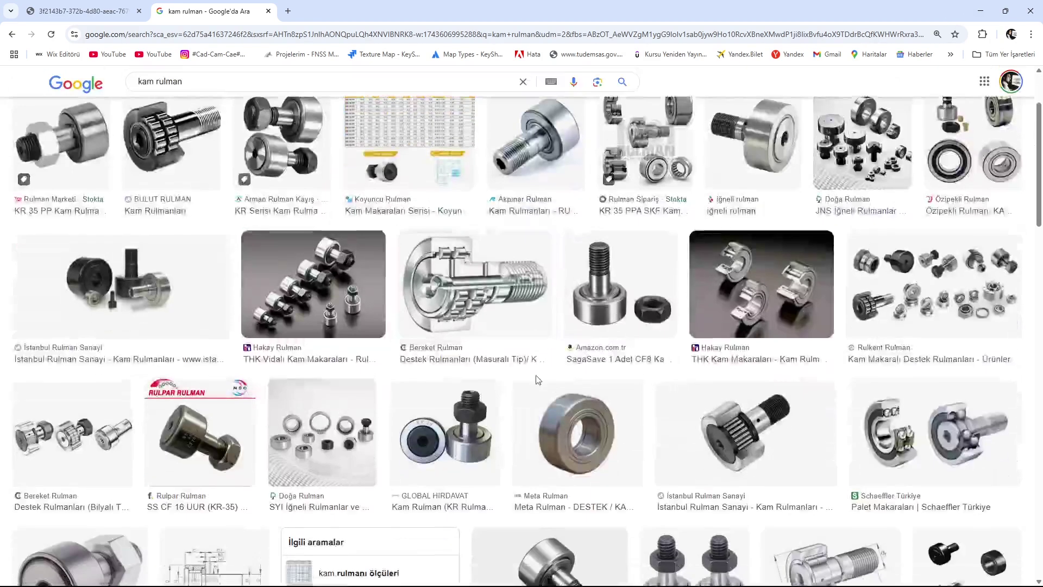
scroll(641, 256, down, 2)
click(620, 195)
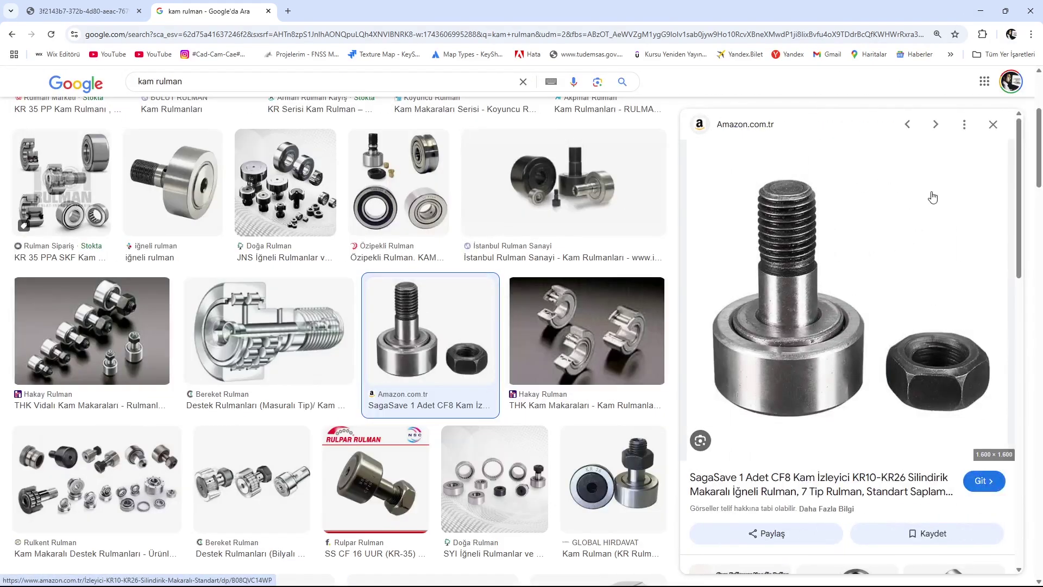
Minimize the browser and turn the cam roller part to show its head face.
click(983, 15)
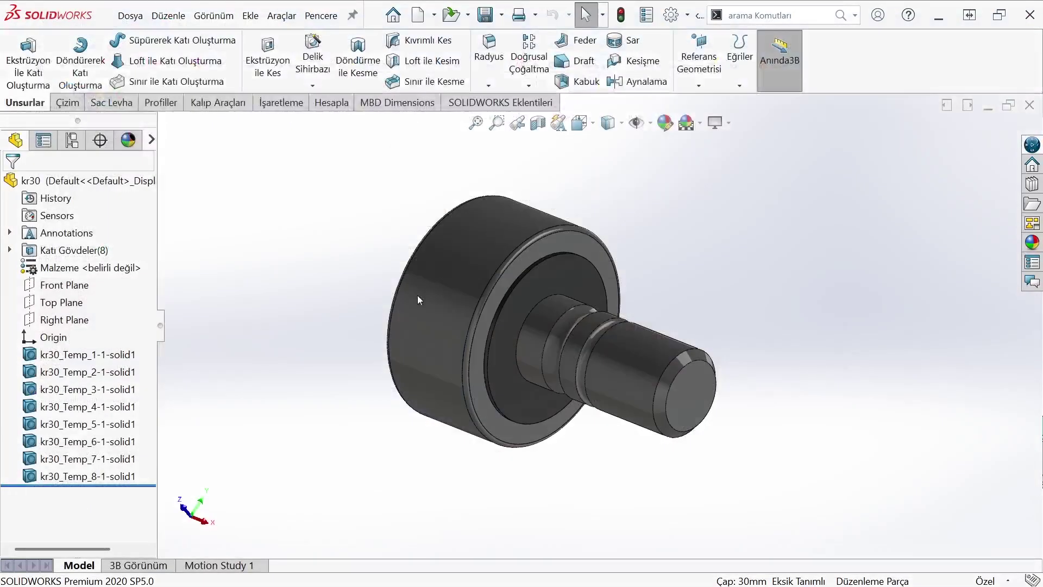
middle_drag(509, 372, 881, 173)
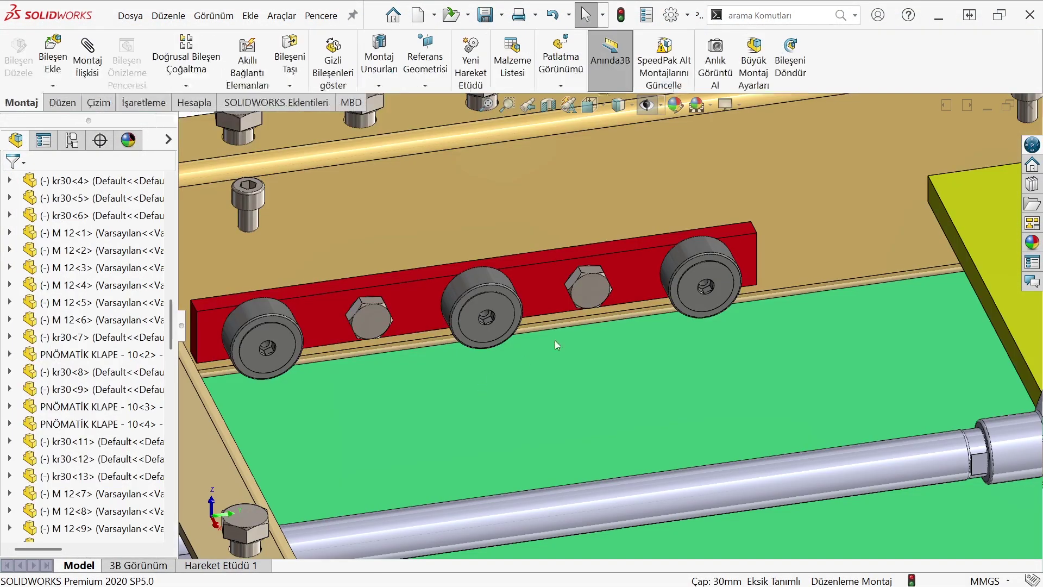
scroll(604, 317, up, 3)
scroll(761, 325, up, 4)
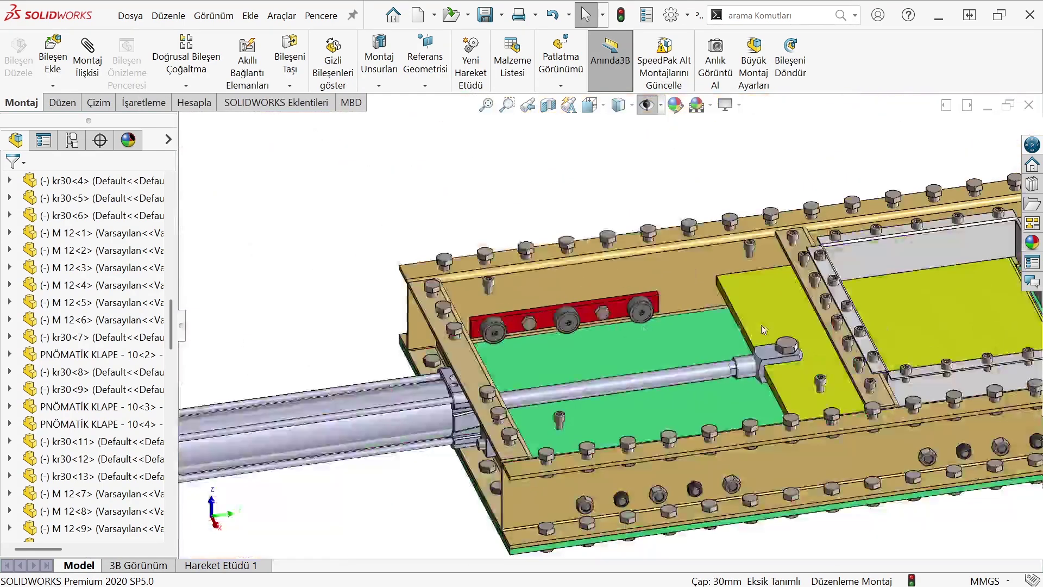
scroll(764, 324, down, 3)
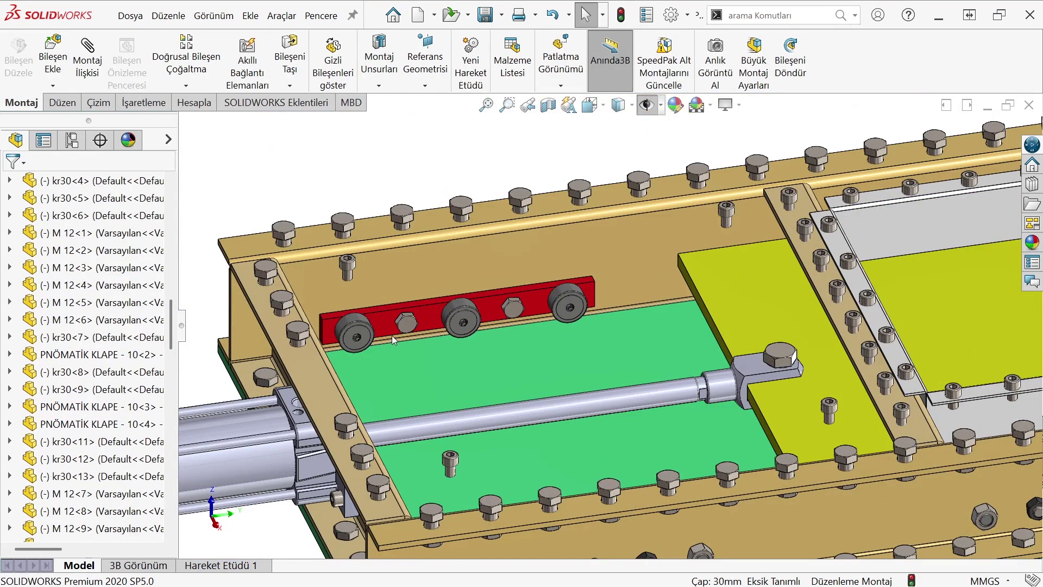
Show the green top frame plate again and slide the gate plate along the frame.
key(shift+Tab)
key(shift+Tab)
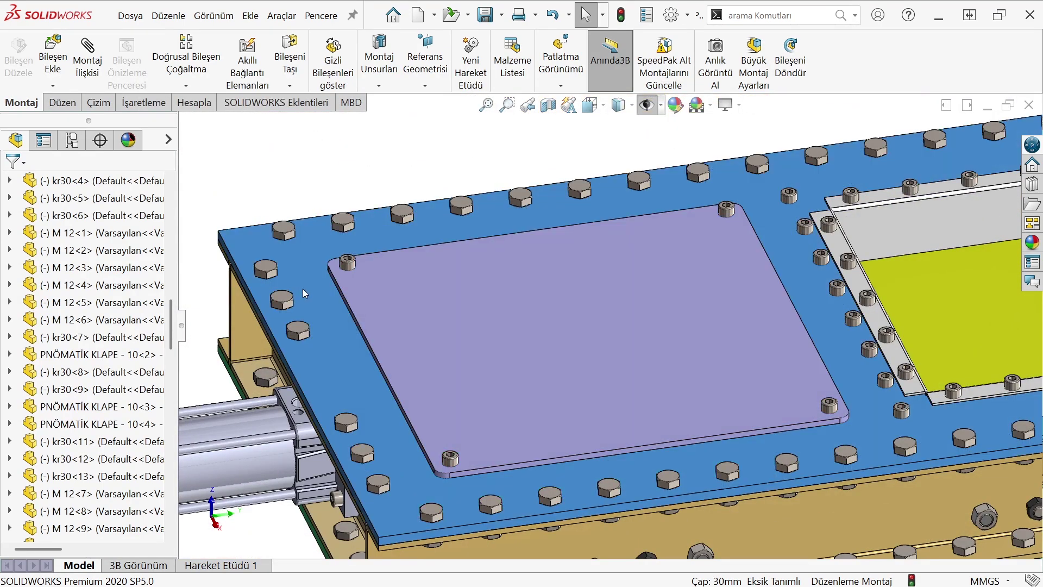
key(Tab)
scroll(595, 326, up, 2)
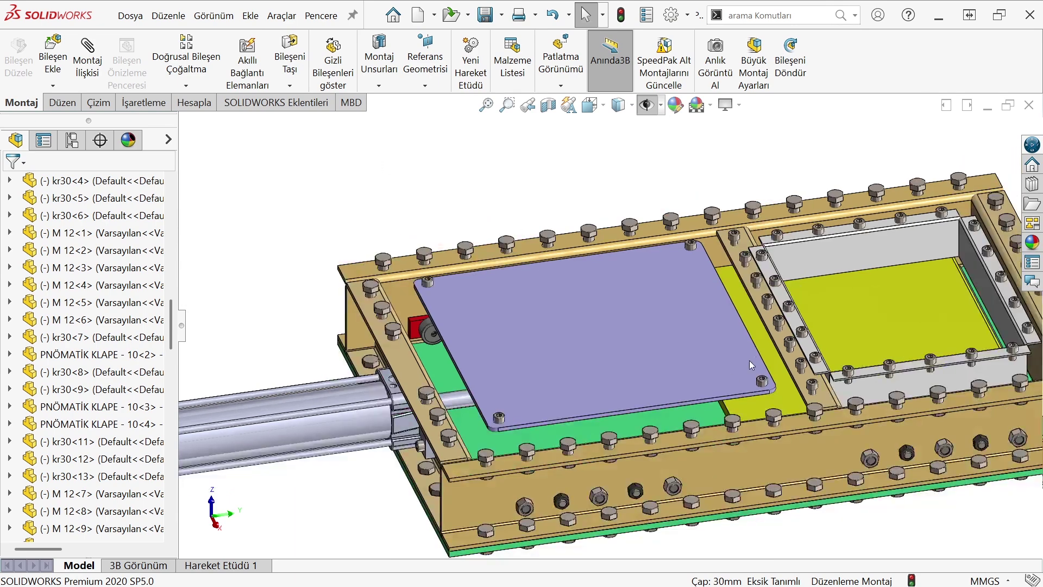
key(shift+Tab)
middle_drag(762, 388, 710, 404)
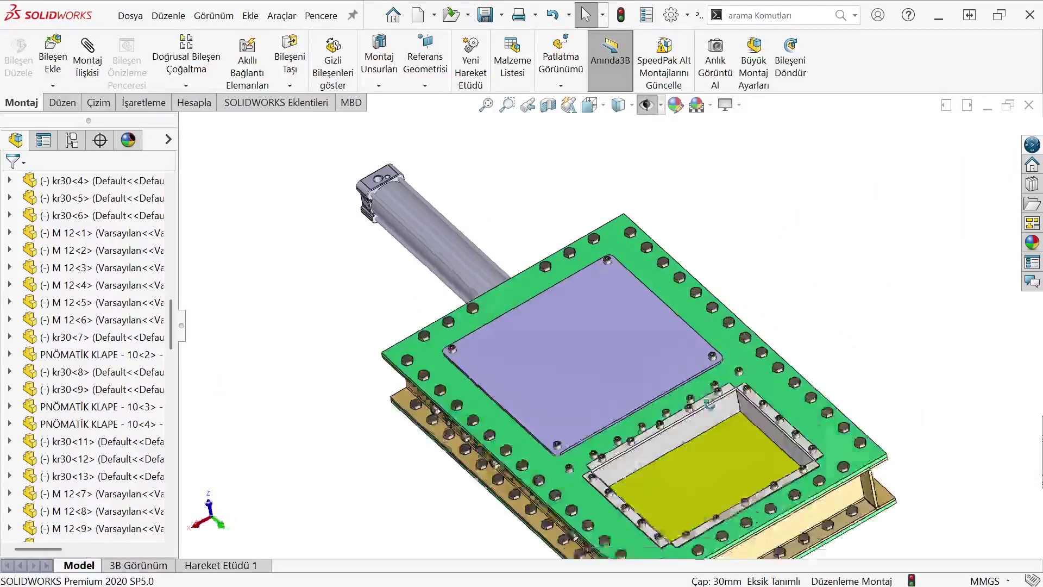
drag(696, 464, 592, 308)
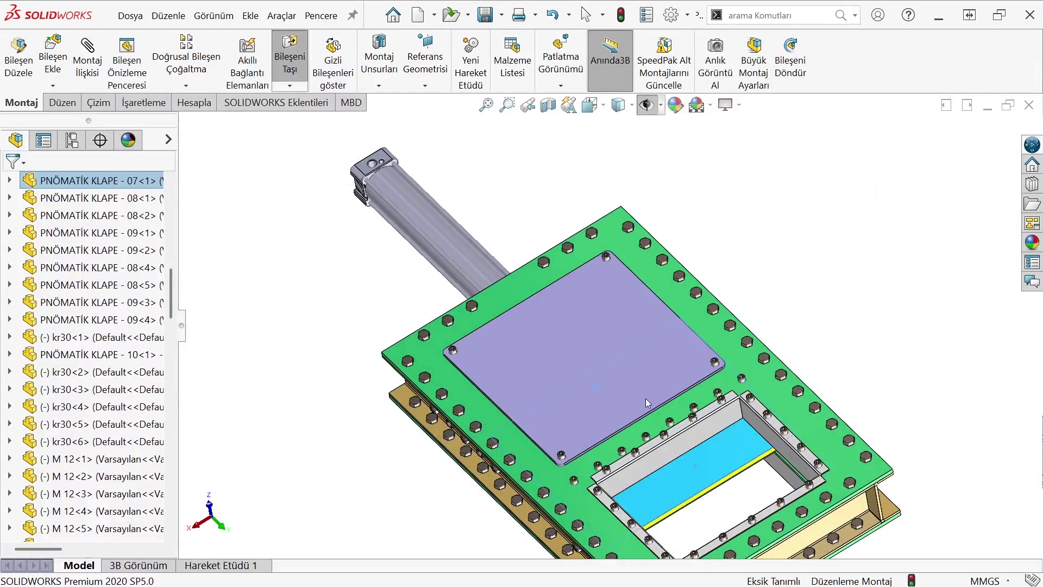
Nudge the gate plate back slightly and exit Move Component with Esc.
drag(648, 402, 479, 582)
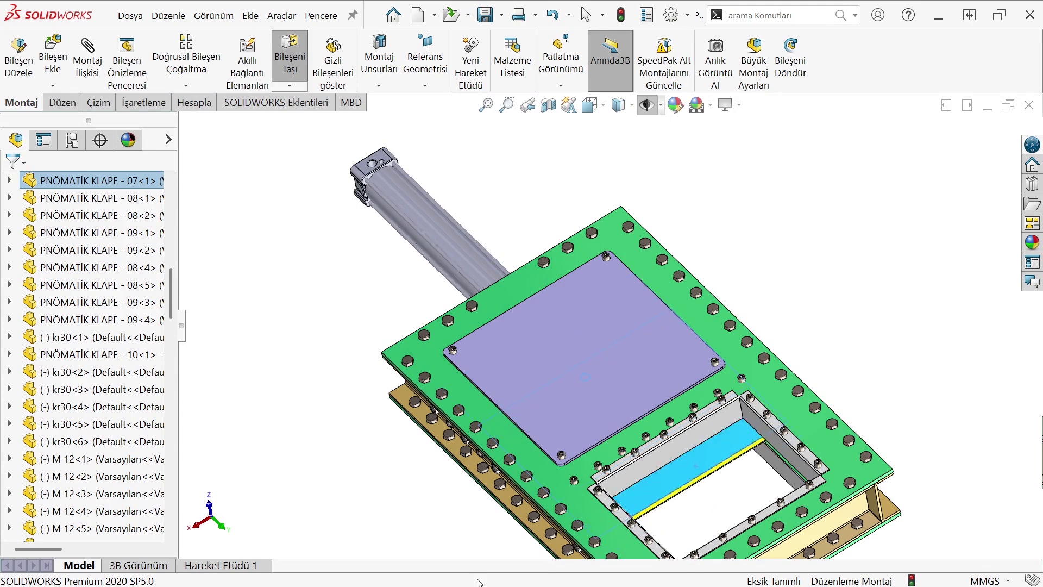
key(Escape)
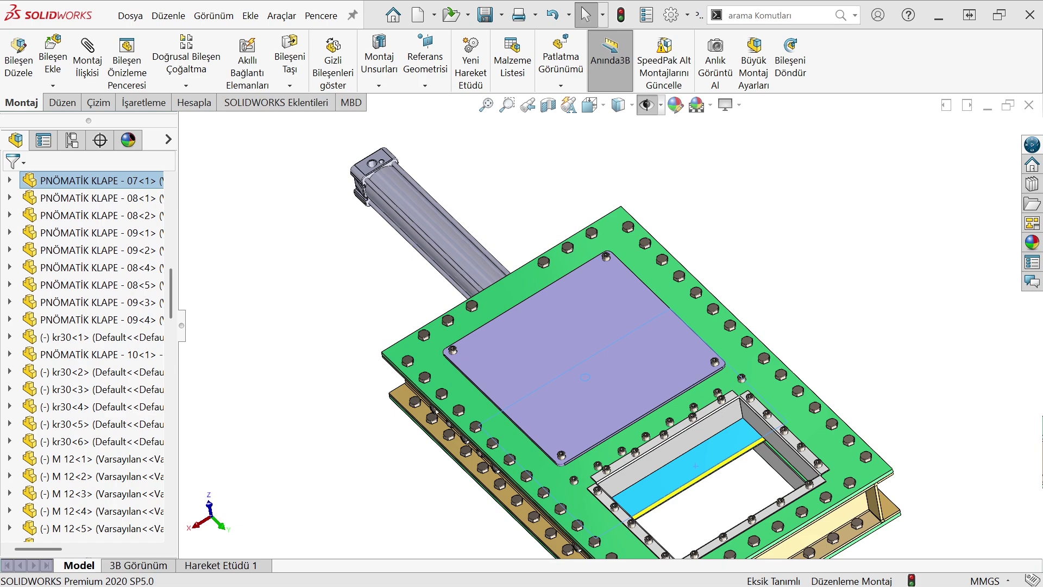
Maximize YouTube and expand the members-only Römork Su Tankeri post with 'Devamını oku'.
key(alt+Tab)
double_click(534, 68)
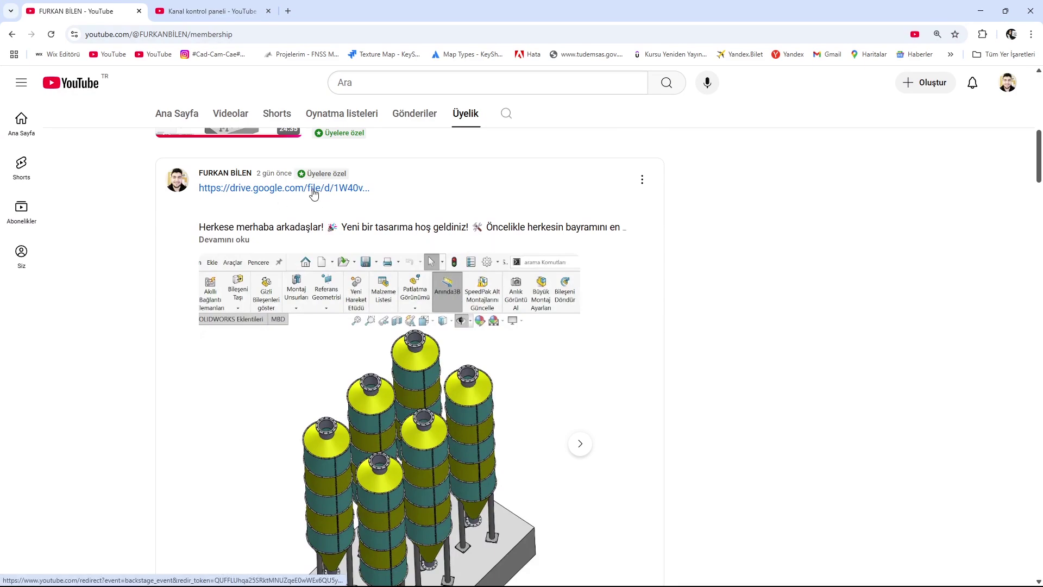
scroll(326, 215, down, 2)
scroll(396, 452, down, 4)
scroll(396, 451, down, 4)
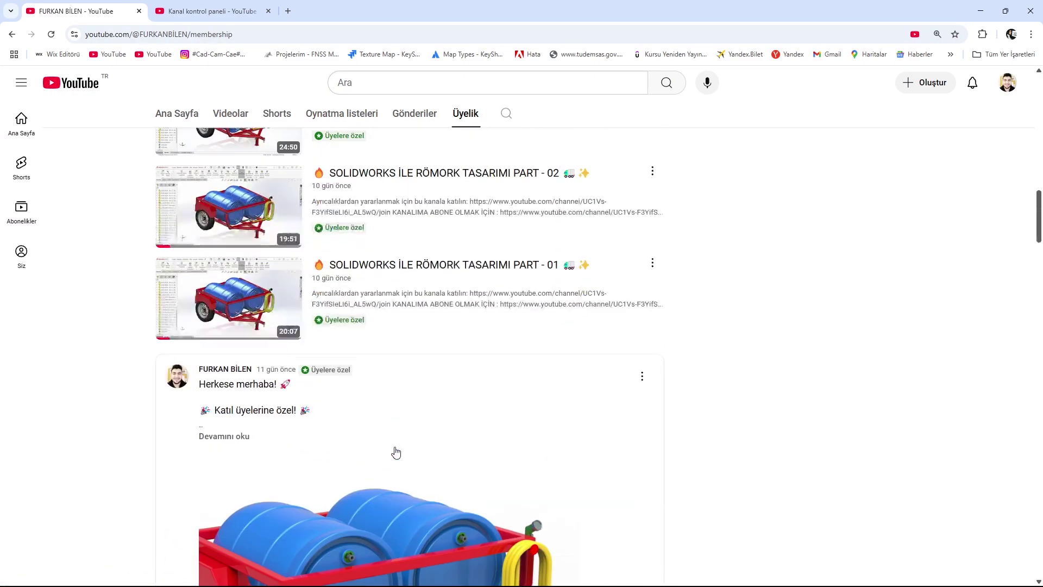
scroll(396, 452, up, 4)
scroll(229, 438, down, 4)
click(228, 435)
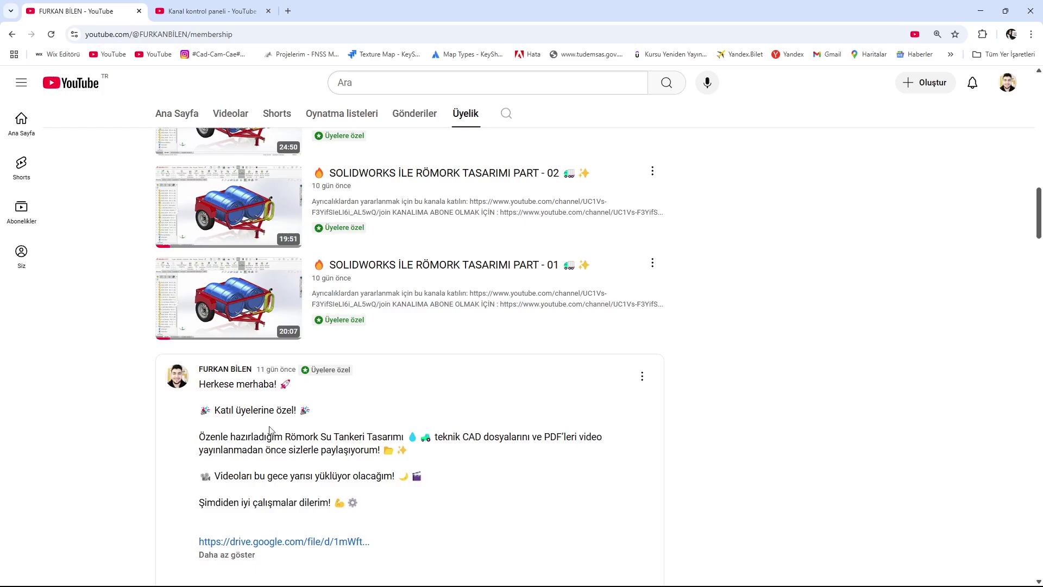
scroll(234, 438, down, 2)
scroll(314, 479, down, 4)
scroll(314, 479, up, 2)
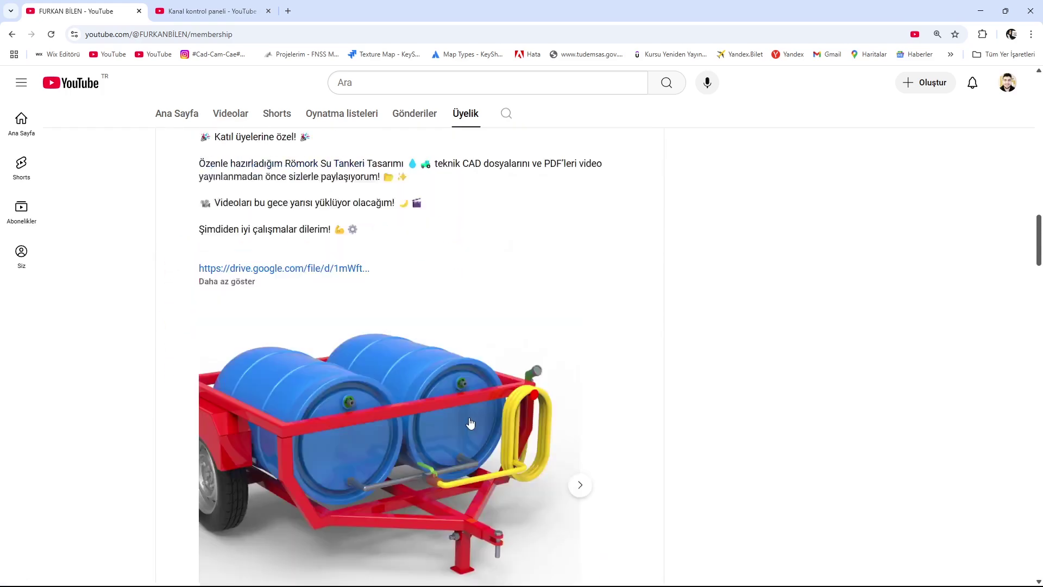
scroll(314, 480, up, 3)
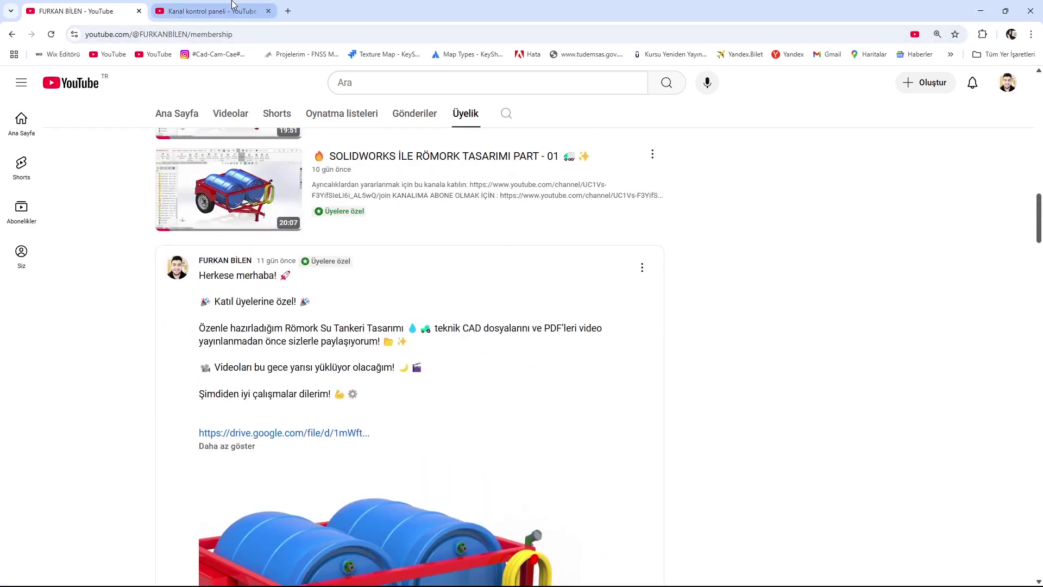
Return to the slide gate assembly and orbit it to a lower side view.
key(alt+Tab)
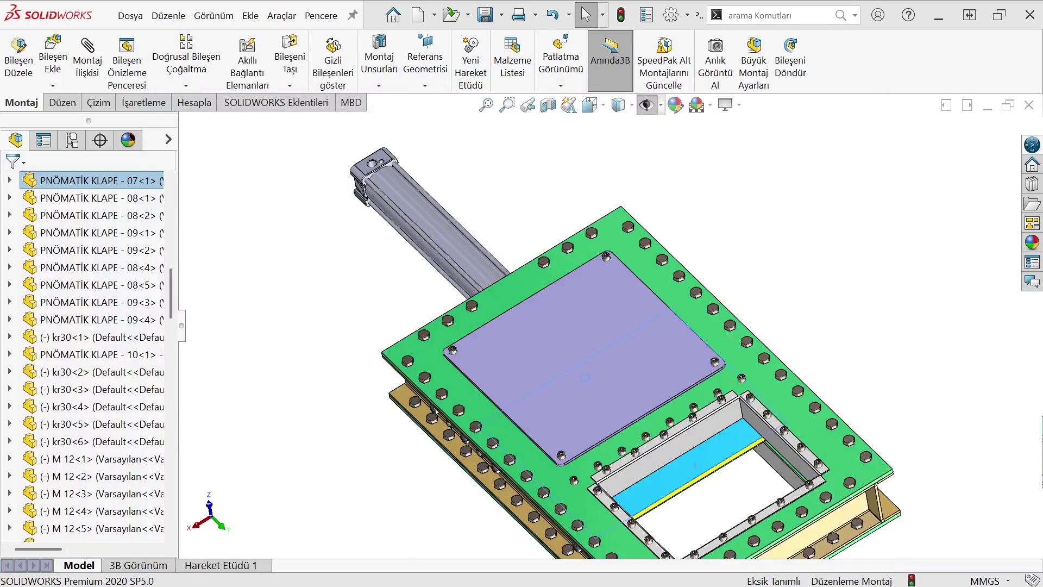
mouse_move(366, 457)
middle_down()
mouse_move(523, 366)
mouse_move(563, 374)
mouse_move(517, 406)
middle_up()
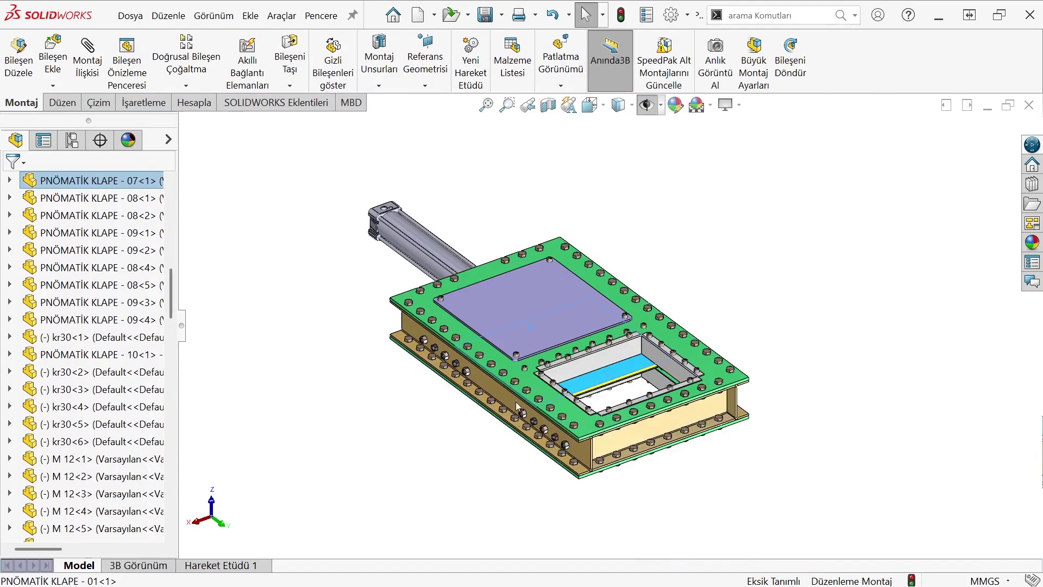
scroll(546, 381, down, 2)
scroll(581, 387, down, 2)
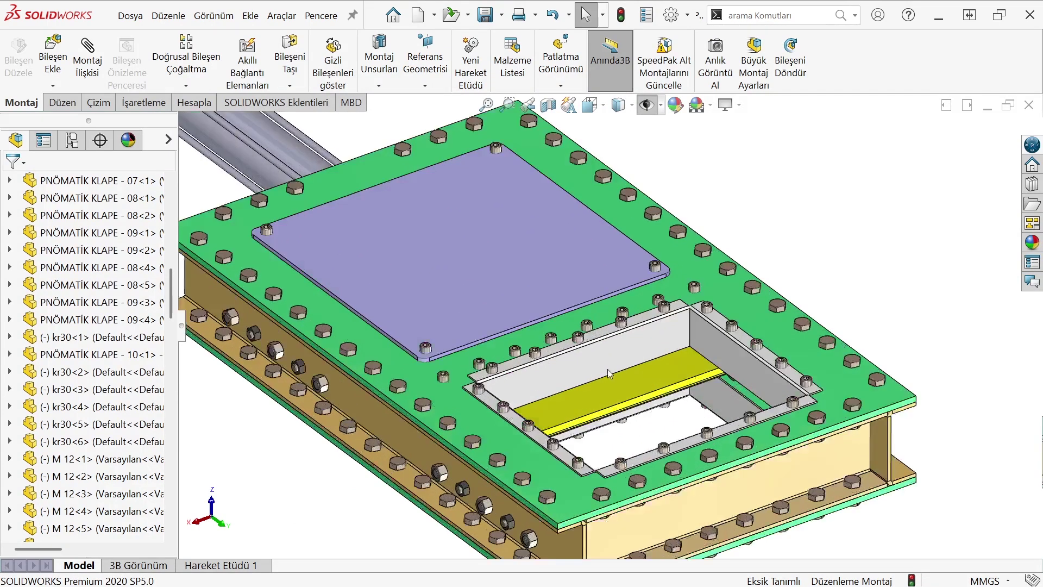
scroll(382, 282, down, 1)
scroll(364, 352, down, 1)
Inspect the green top frame plate, its side face and a flange bottom edge, then clear selection.
click(364, 352)
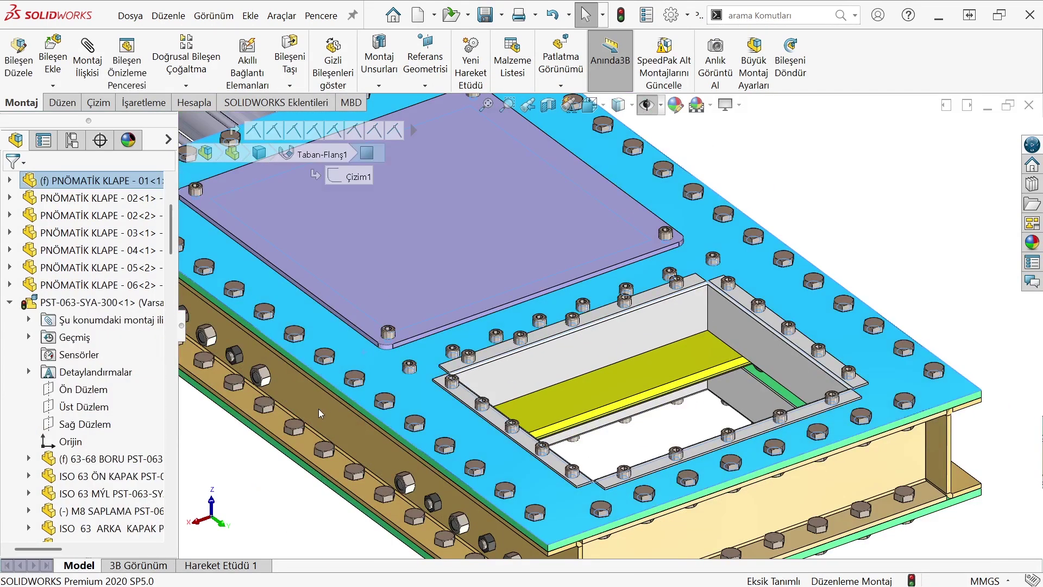
click(319, 409)
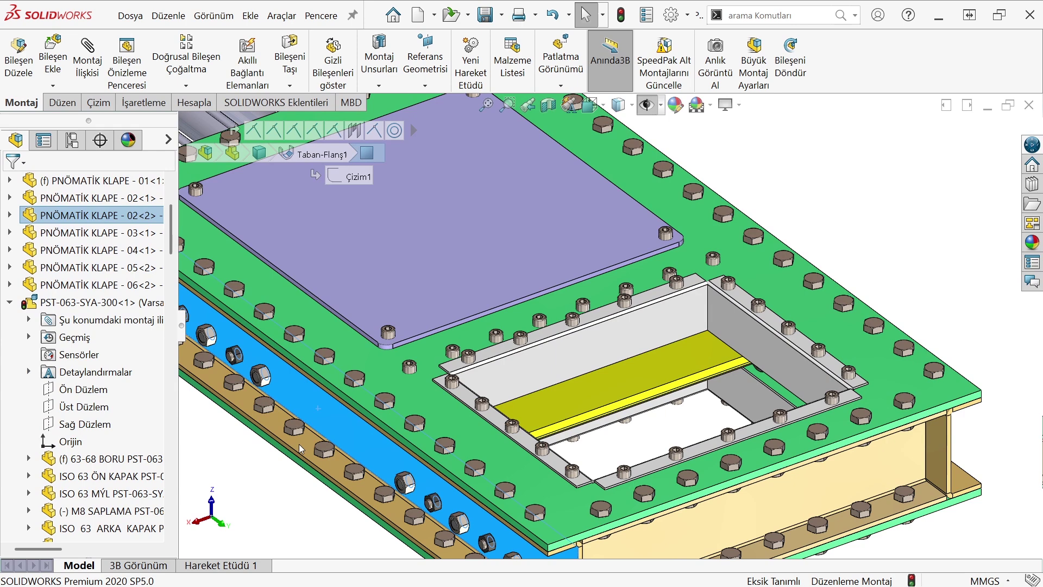
scroll(576, 371, up, 2)
click(651, 386)
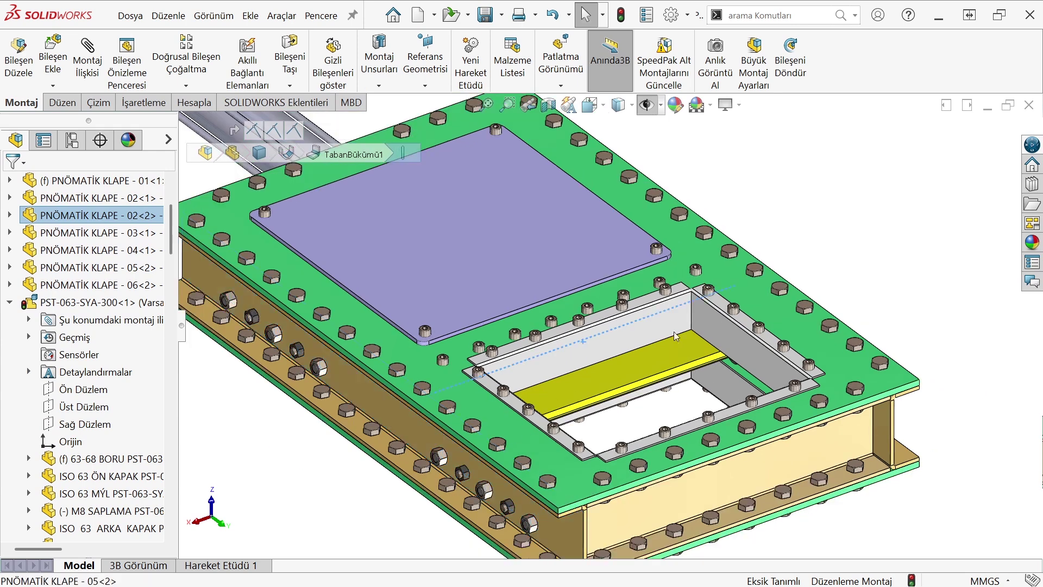
key(Escape)
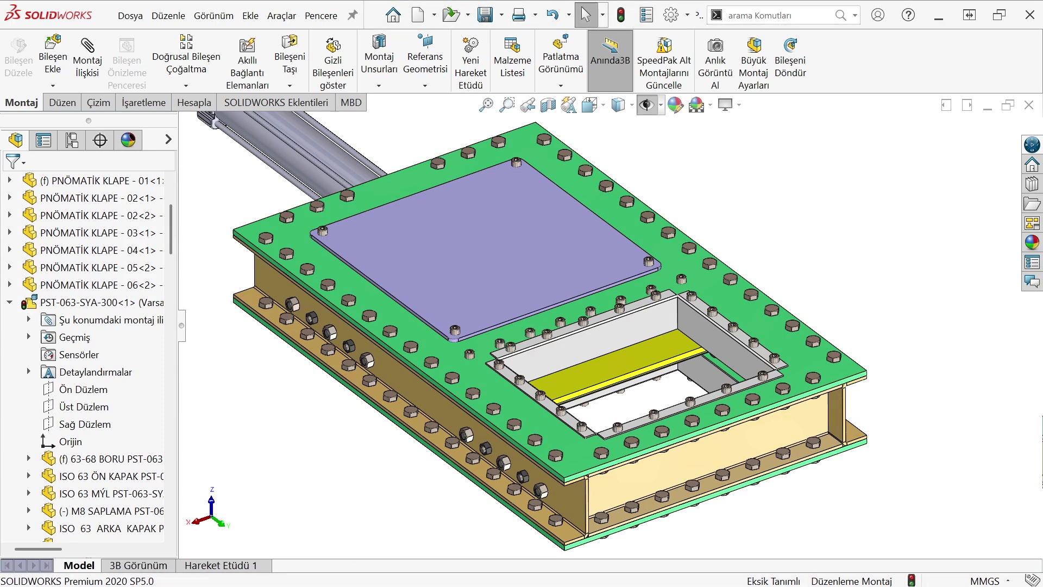
Maximize the PNÖMATİK KLAPE project folder and look inside 1-) DATA and 2-) MONTAJ.
key(alt+Tab)
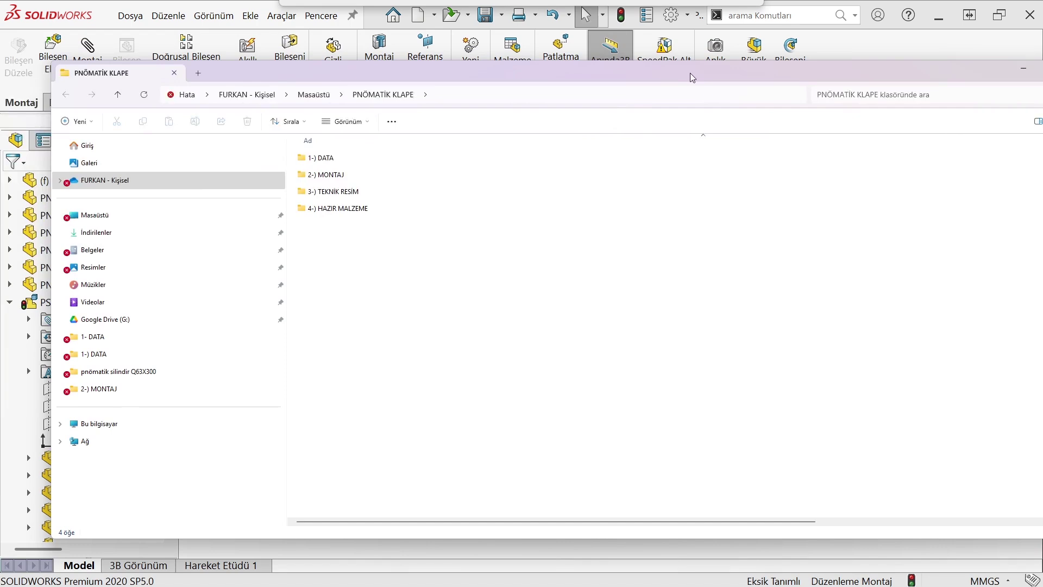
double_click(677, 68)
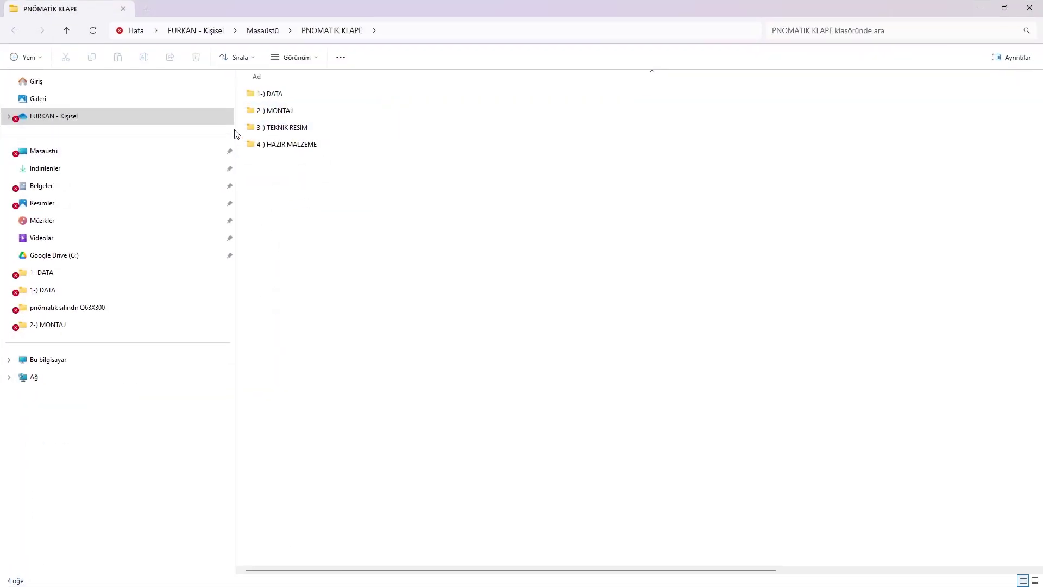
drag(238, 136, 146, 136)
double_click(187, 94)
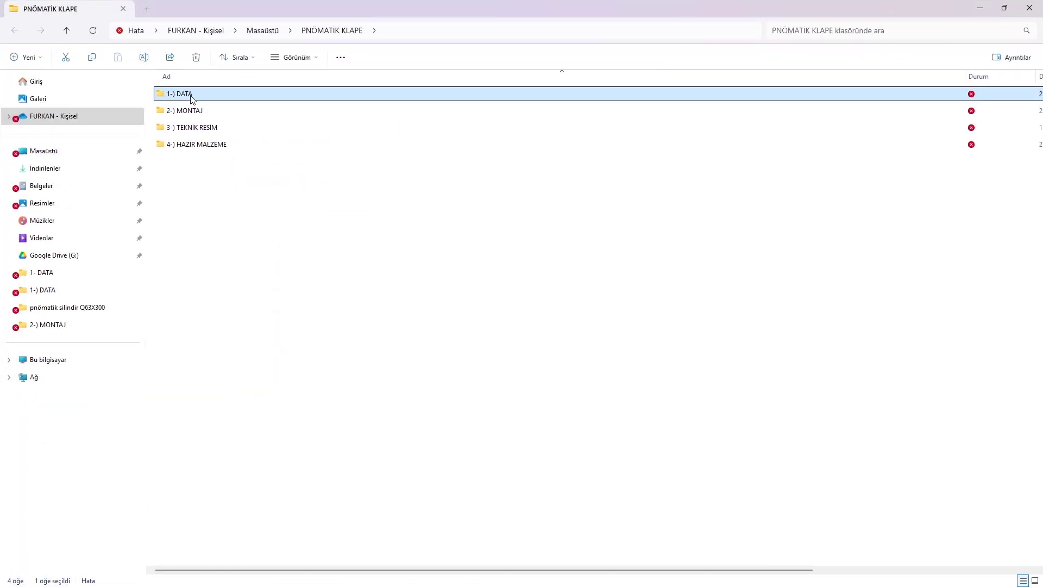
click(14, 31)
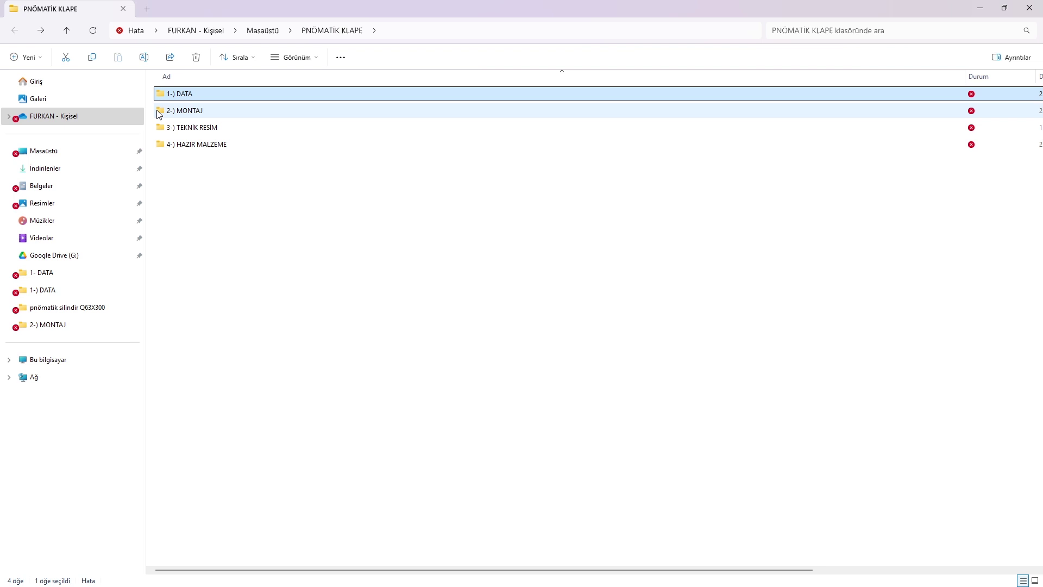
click(164, 115)
double_click(164, 112)
click(15, 30)
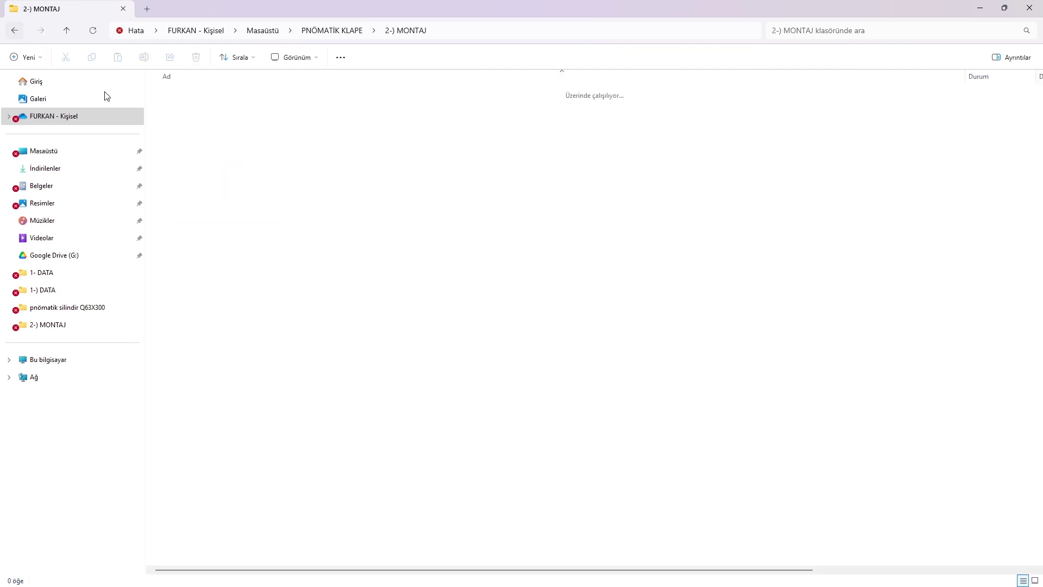
Browse 3-) TEKNİK RESİM and 4-) HAZIR MALZEME, ending in 2-) MONTAJ.
double_click(365, 129)
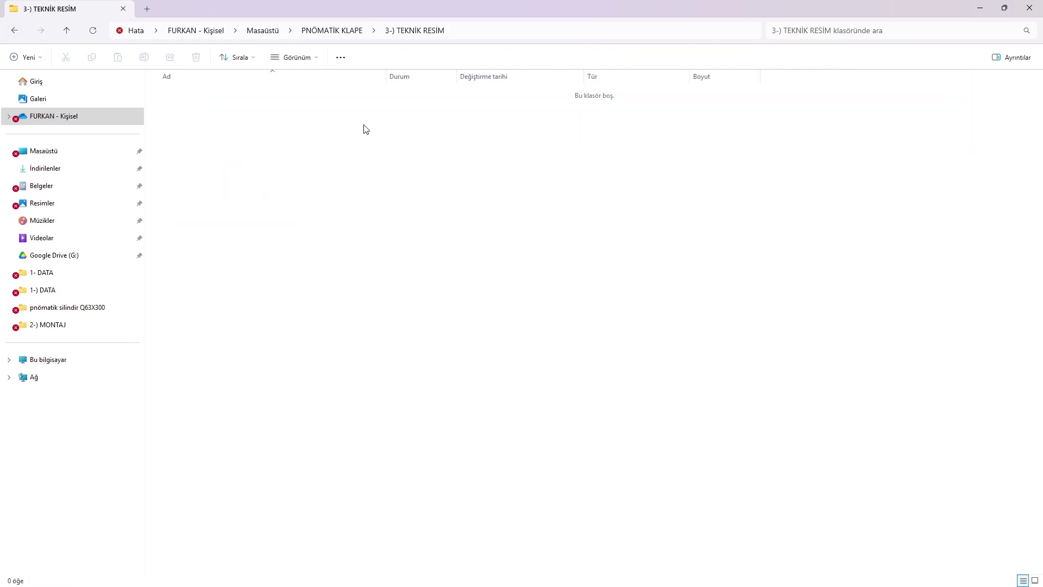
click(16, 33)
double_click(206, 146)
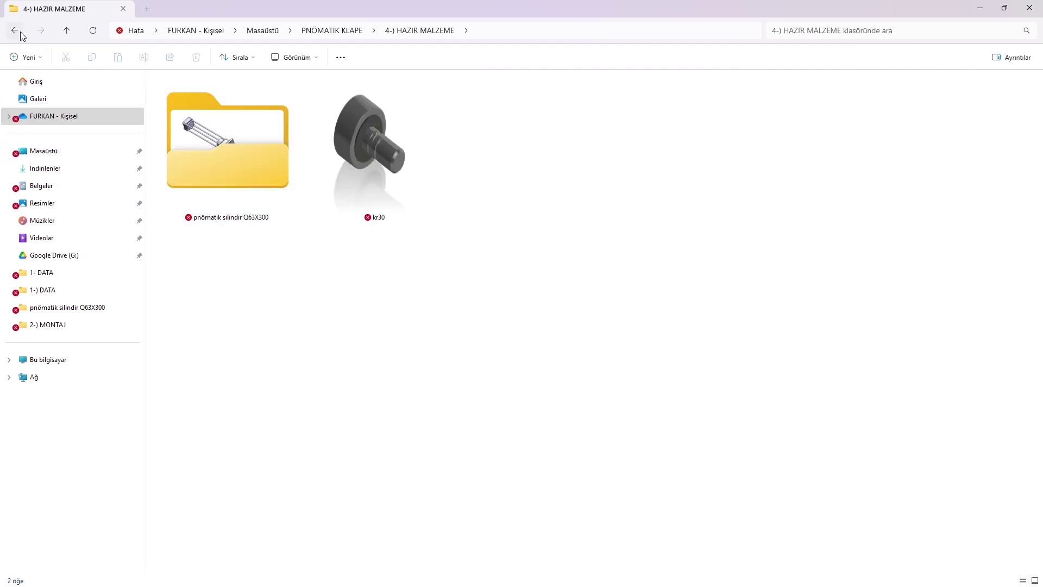
click(21, 34)
double_click(222, 129)
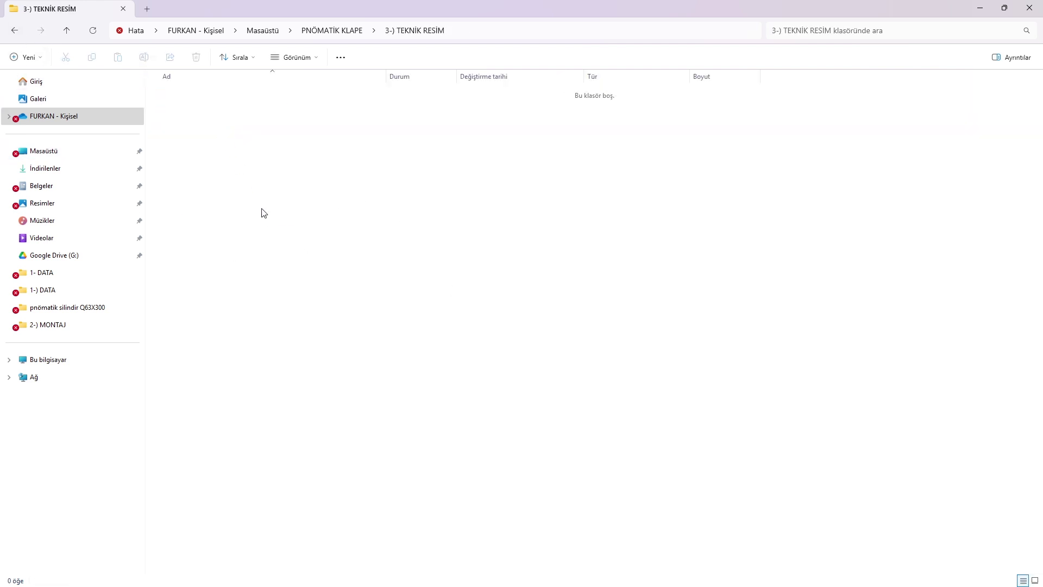
click(9, 32)
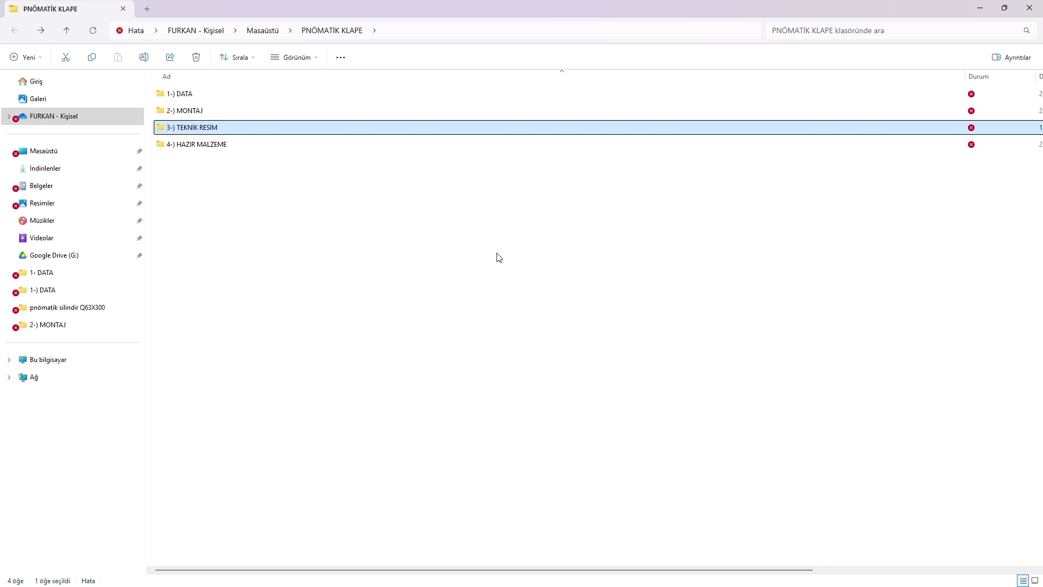
double_click(182, 110)
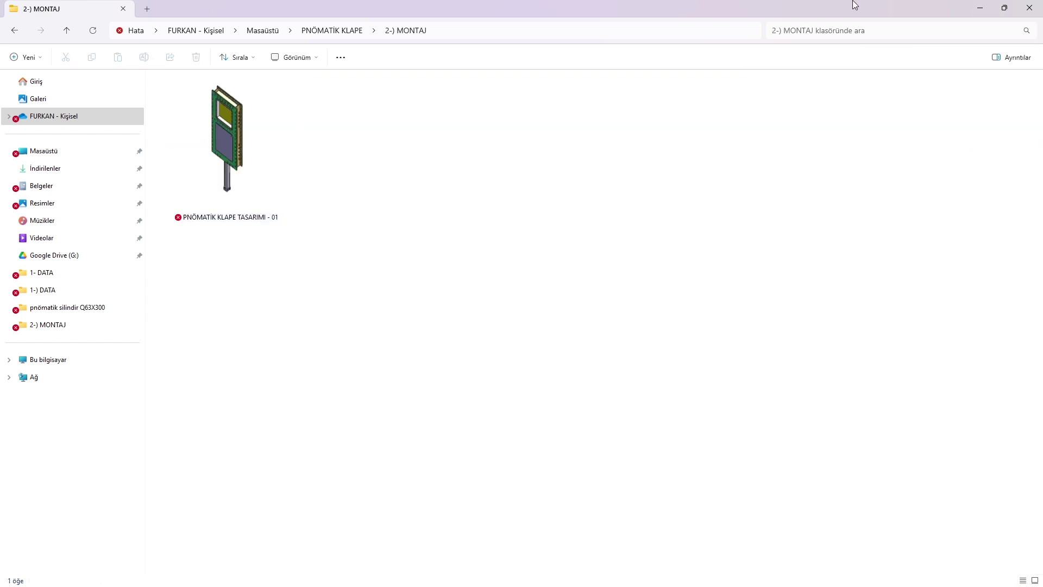
Open the Hareket Etüdü 1 motion study, rewind it to 0 s and play it.
click(1038, 5)
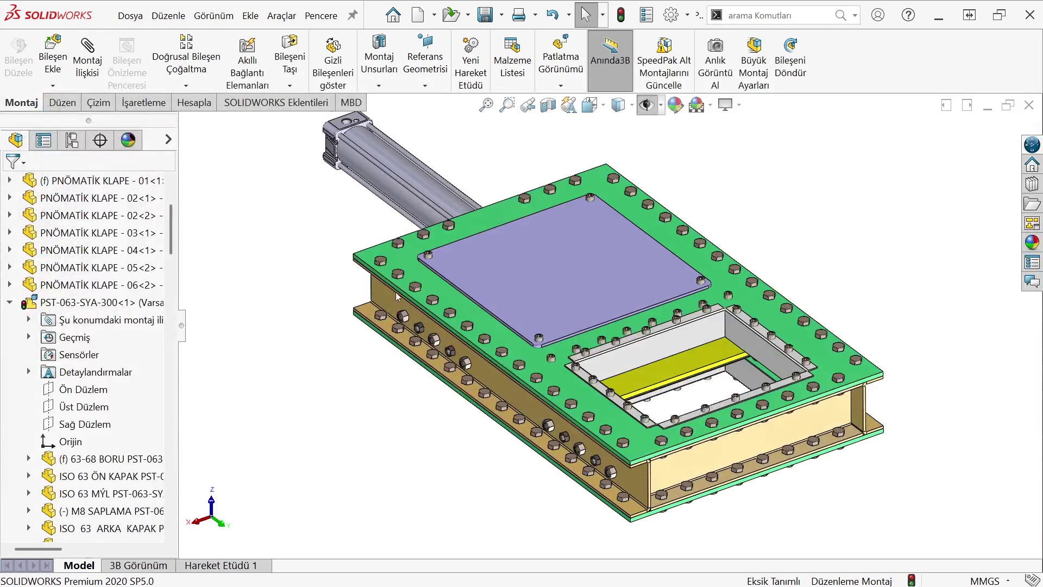
mouse_move(380, 292)
middle_down()
mouse_move(616, 325)
mouse_move(294, 468)
middle_up()
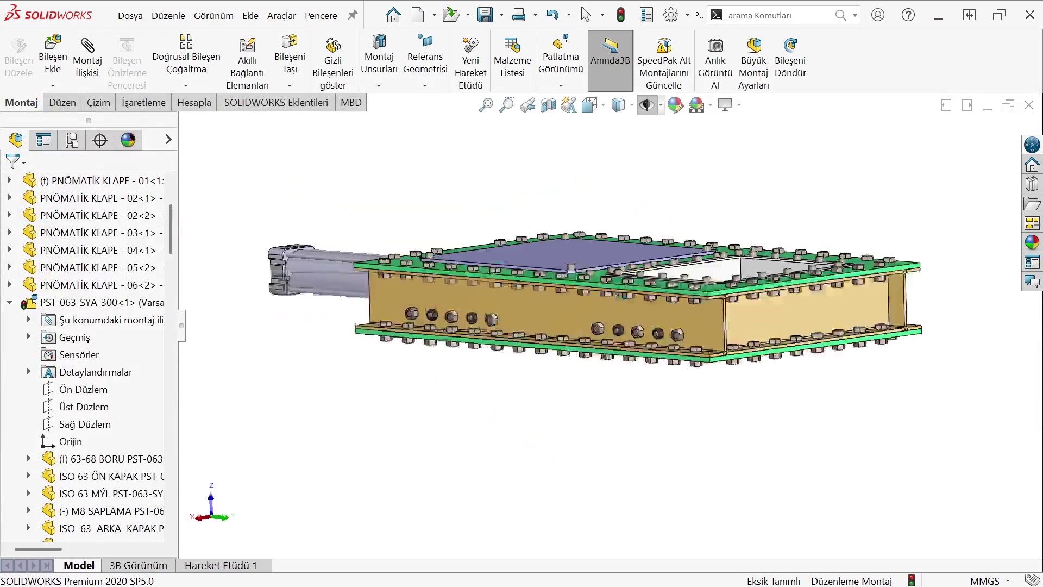
click(226, 566)
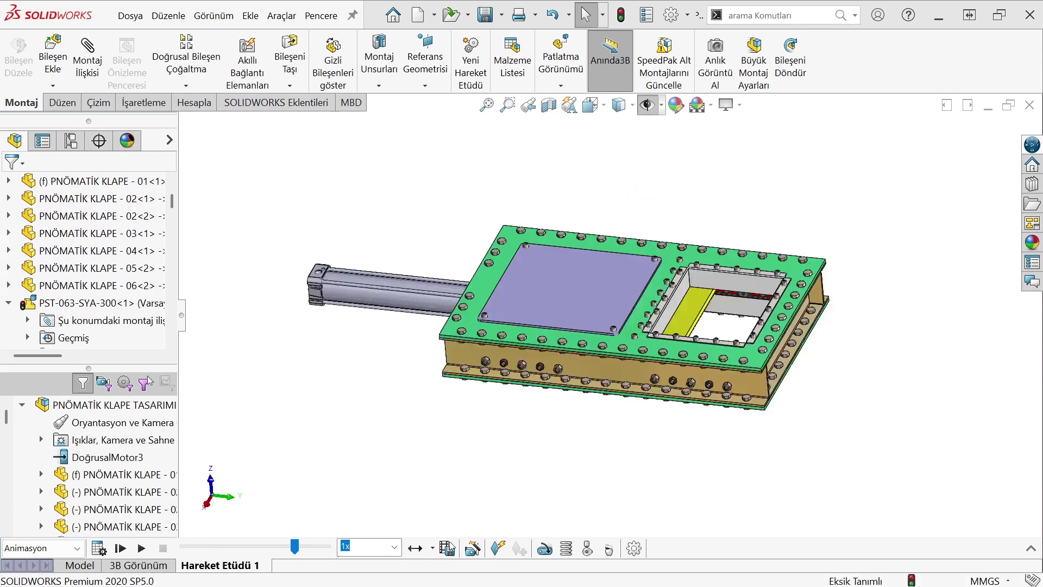
click(1030, 548)
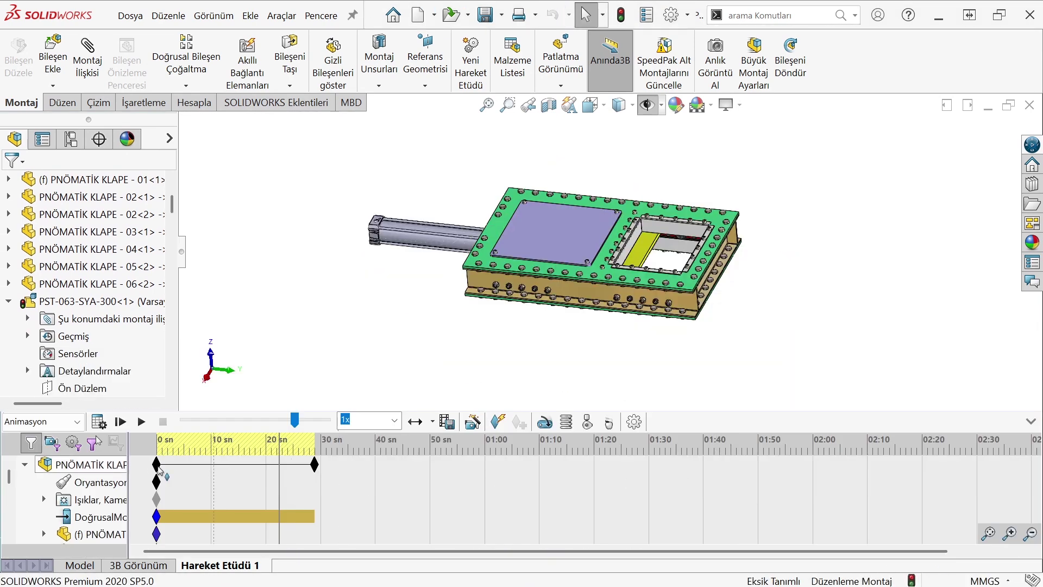
drag(294, 419, 123, 434)
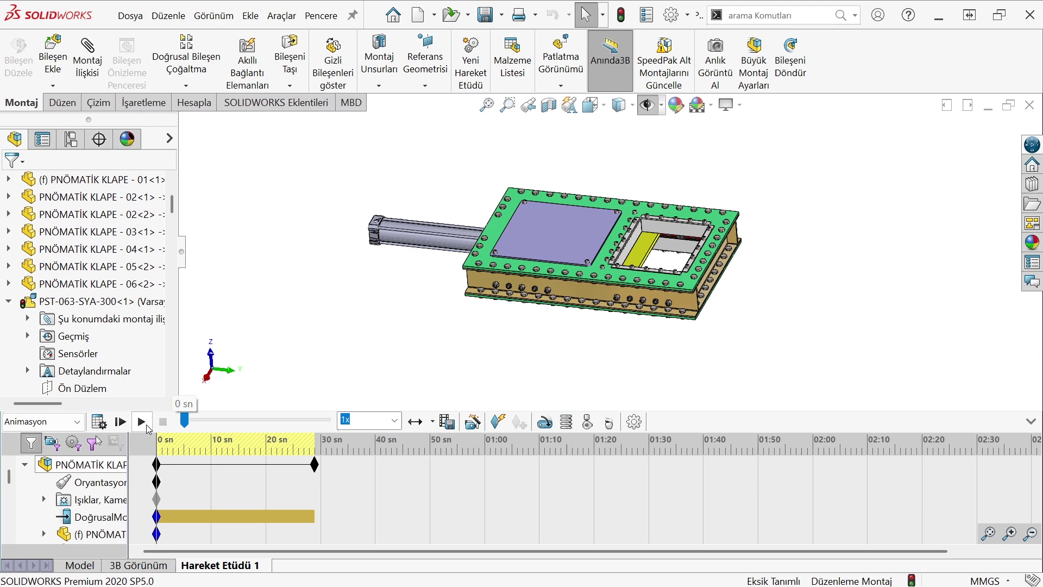
click(146, 424)
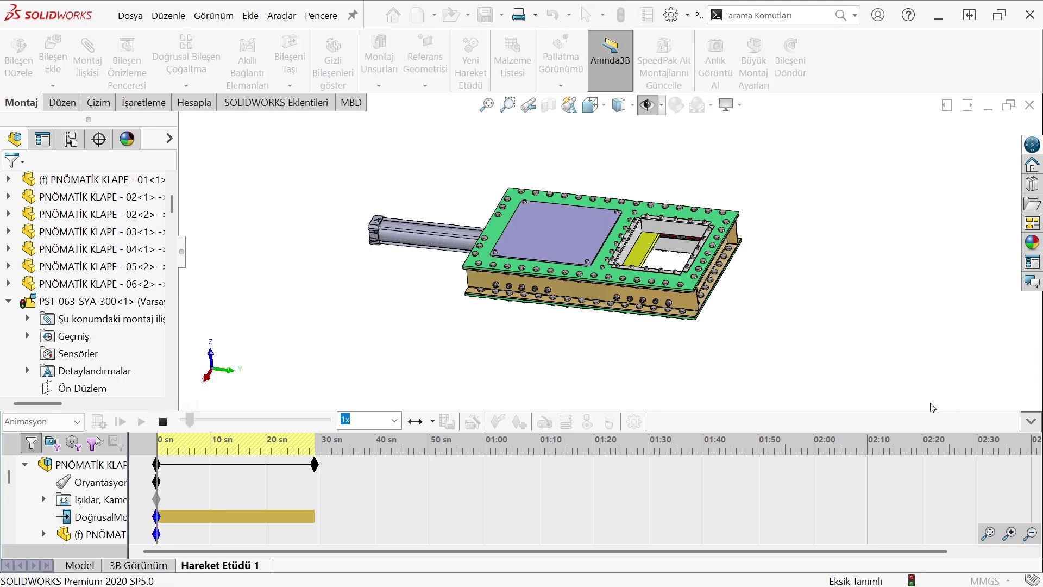
Collapse the timeline, watch the animation from a steeper top view, and stop playback.
click(1030, 421)
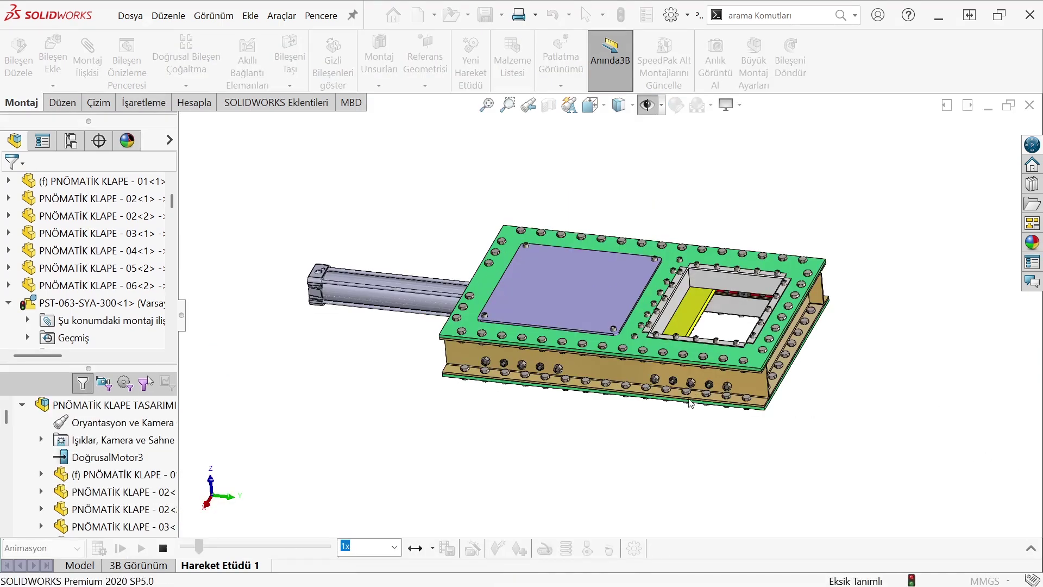
middle_drag(674, 446, 675, 360)
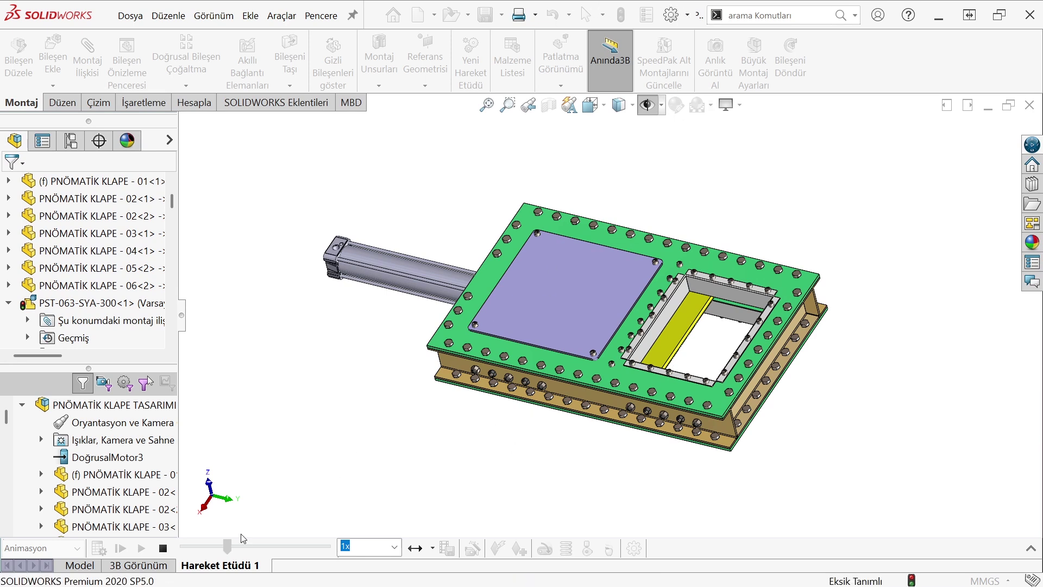
click(163, 547)
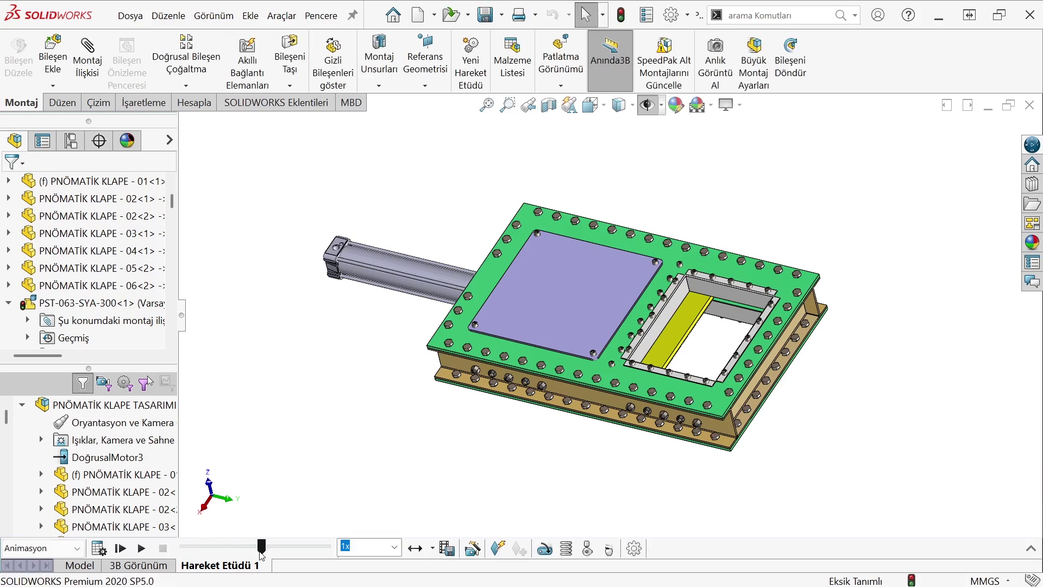
click(688, 15)
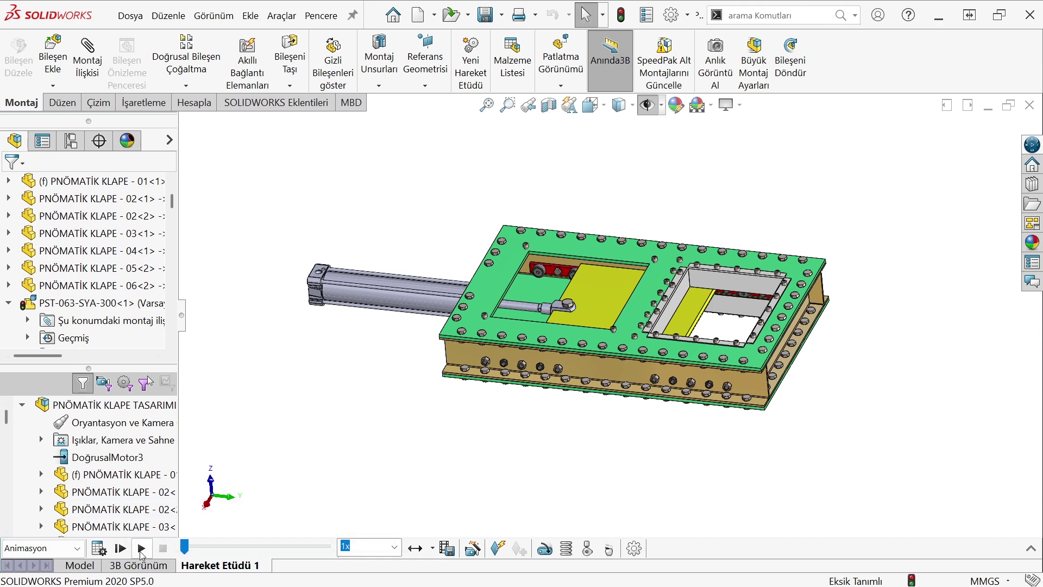
Replay the gate animation, zooming and orbiting during playback, and stop it partway.
click(99, 548)
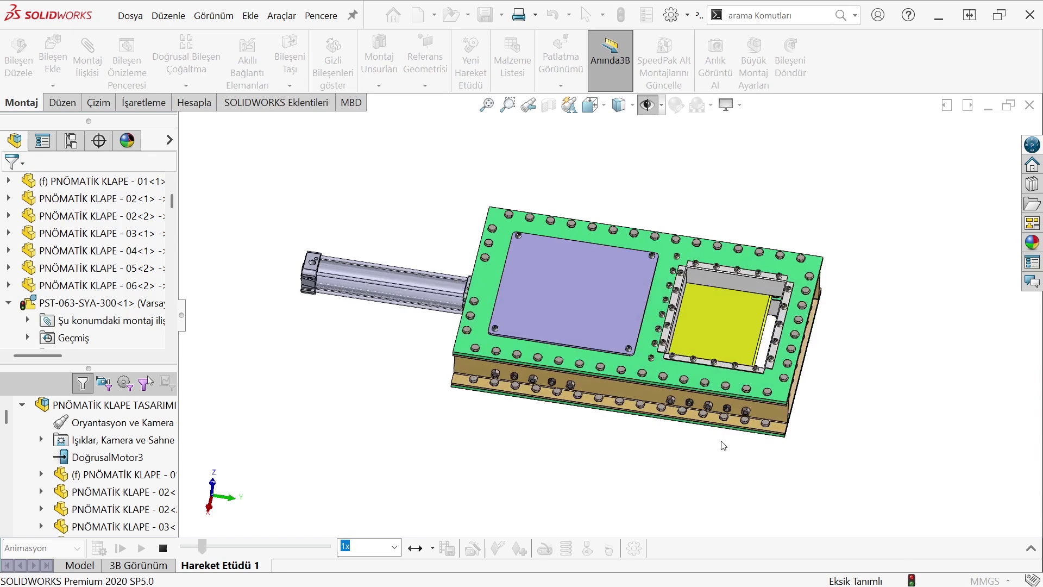
scroll(759, 367, down, 2)
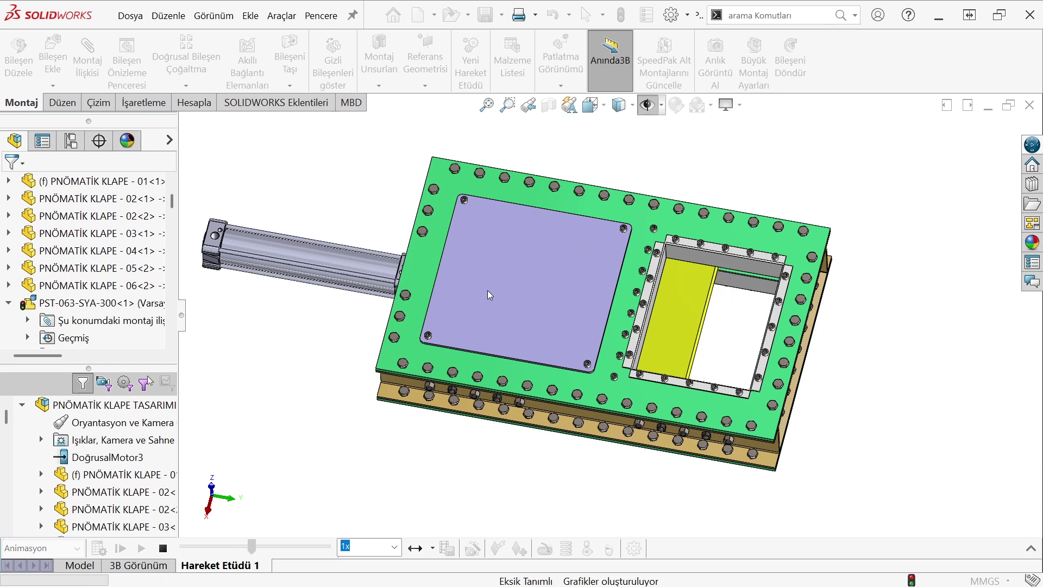
click(172, 550)
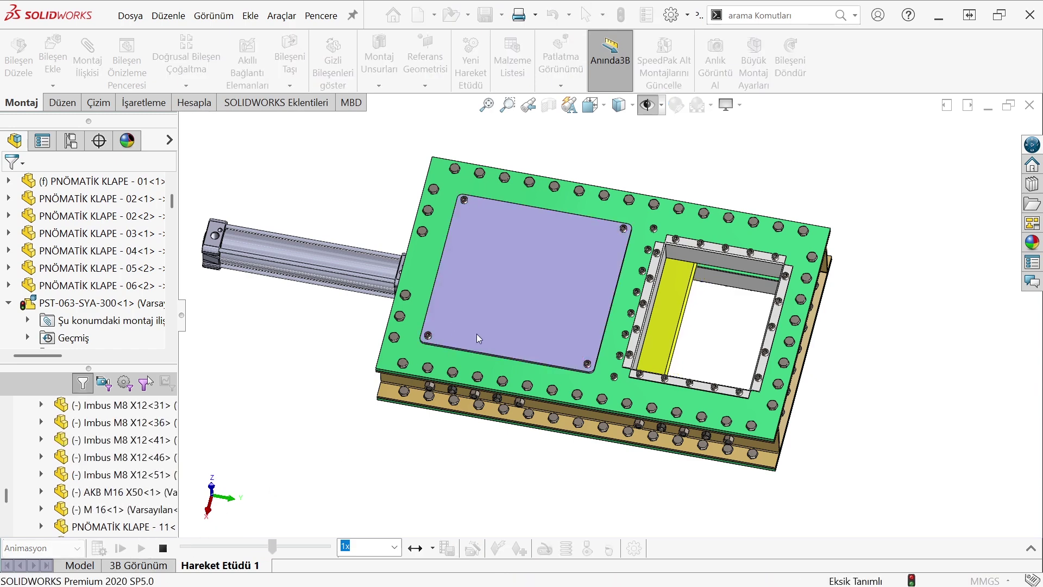
mouse_move(497, 332)
middle_down()
mouse_move(558, 252)
mouse_move(517, 360)
middle_up()
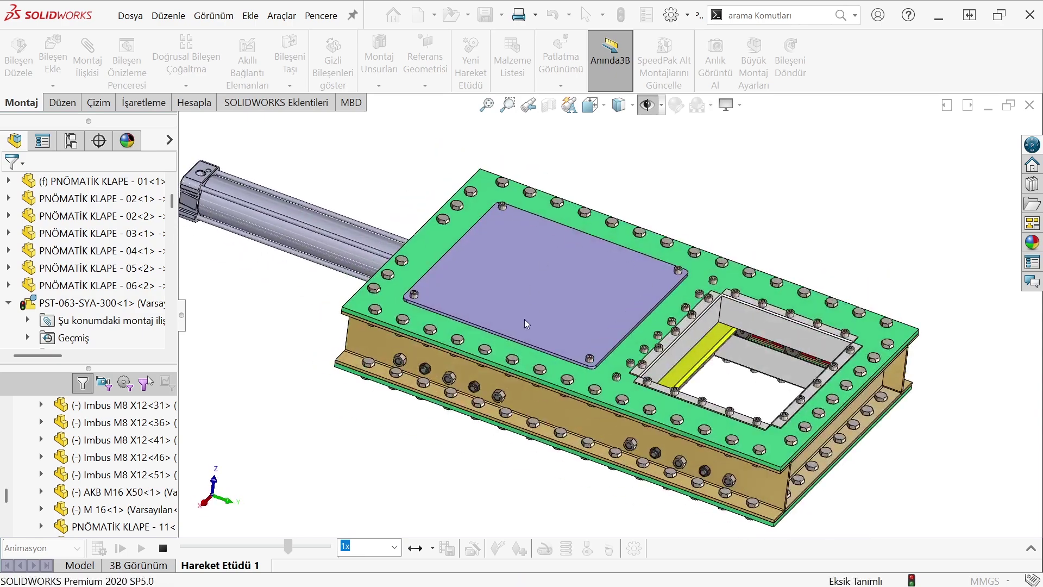
scroll(517, 359, up, 3)
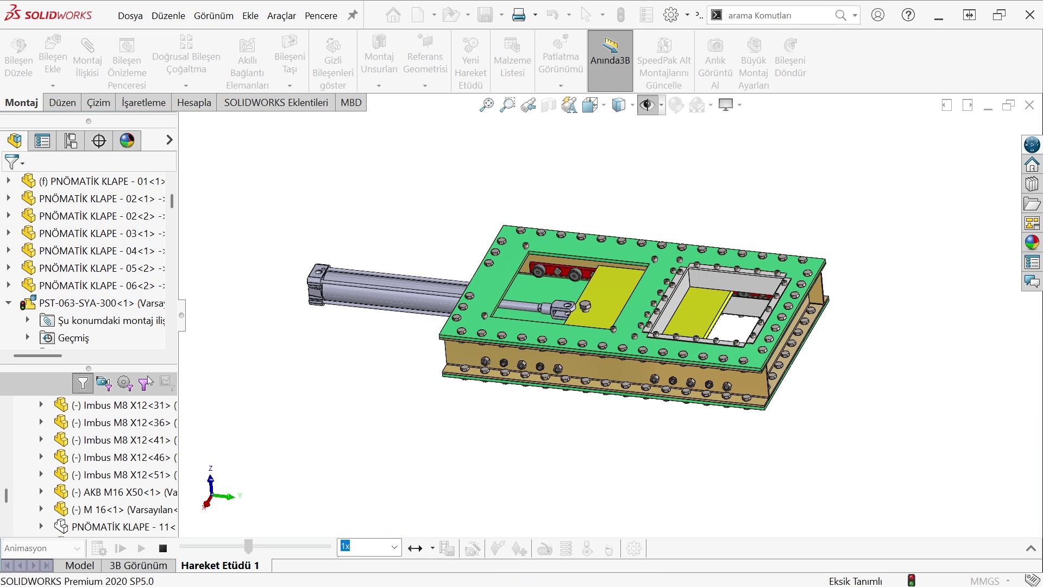
click(159, 548)
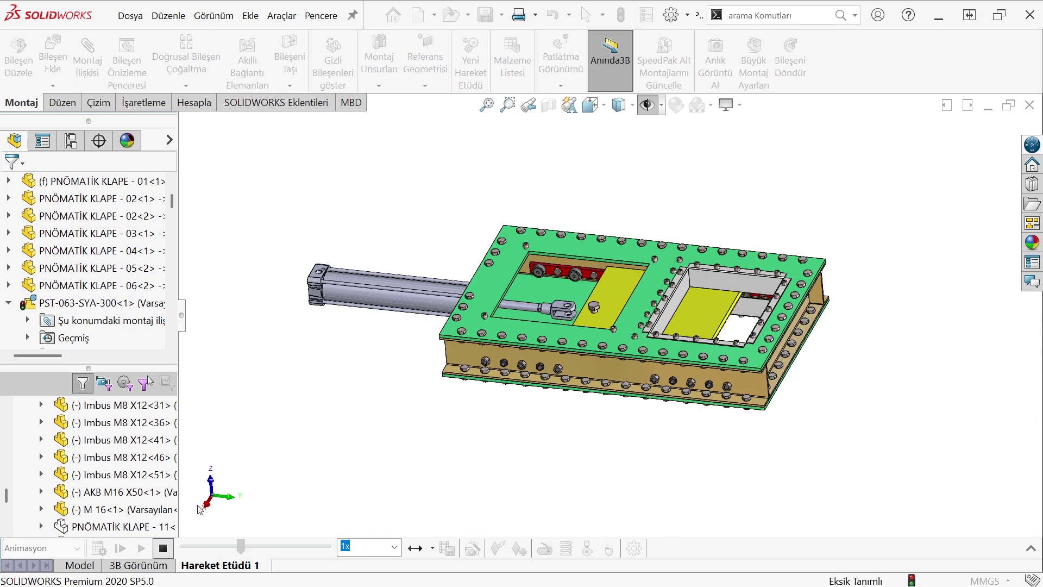
Switch to the Model tab and orbit the valve to an isometric cylinder-side view.
click(80, 565)
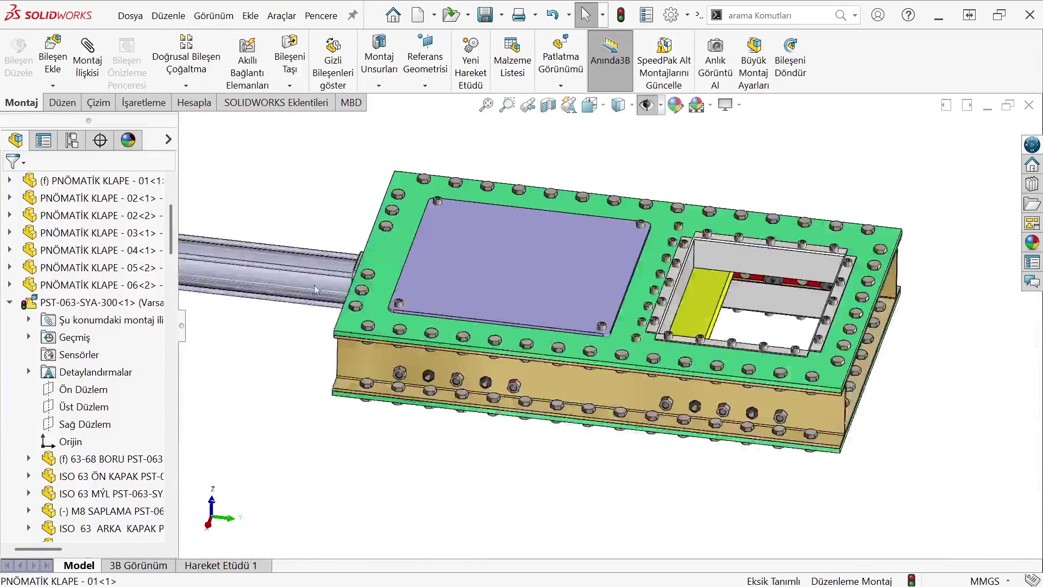
scroll(400, 181, down, 5)
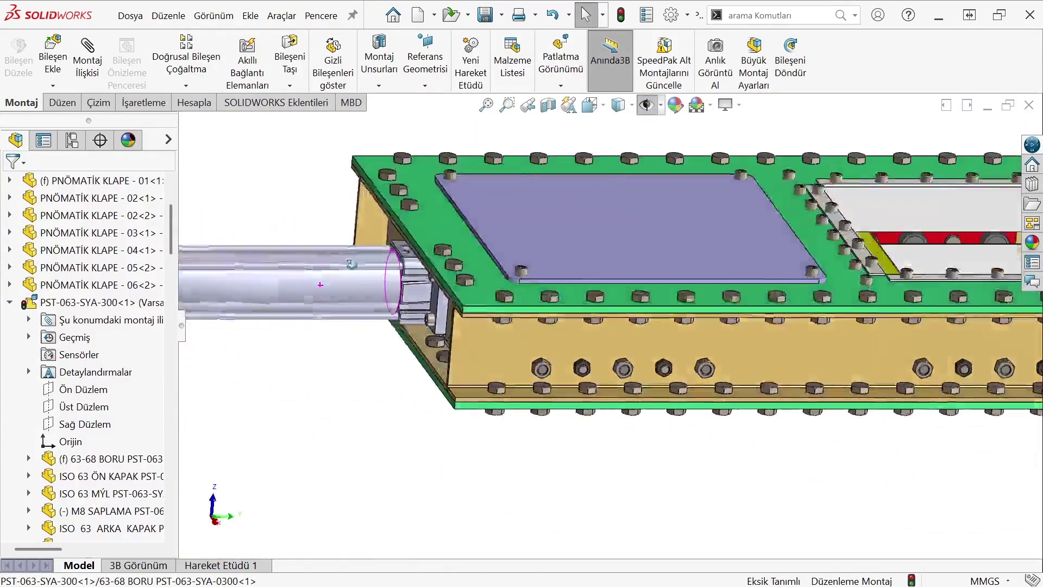
mouse_move(351, 263)
middle_down()
mouse_move(550, 364)
mouse_move(489, 337)
middle_up()
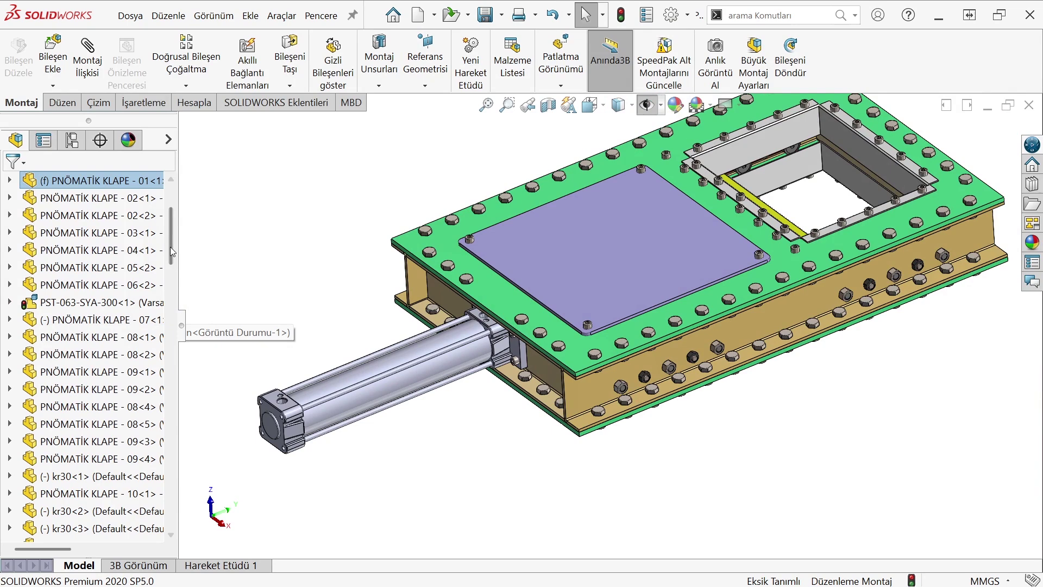
drag(172, 232, 181, 205)
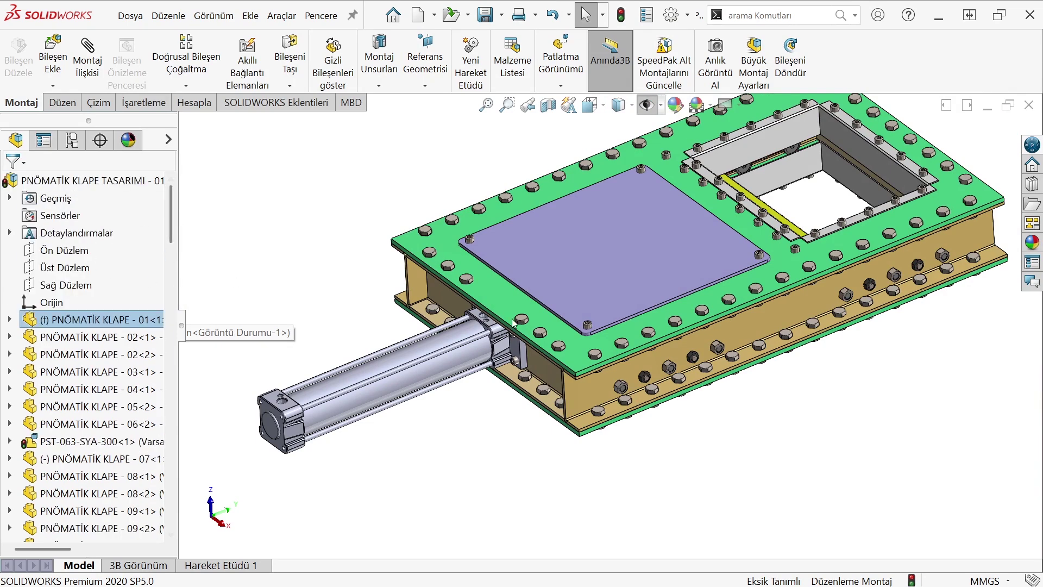
middle_drag(608, 296, 713, 217)
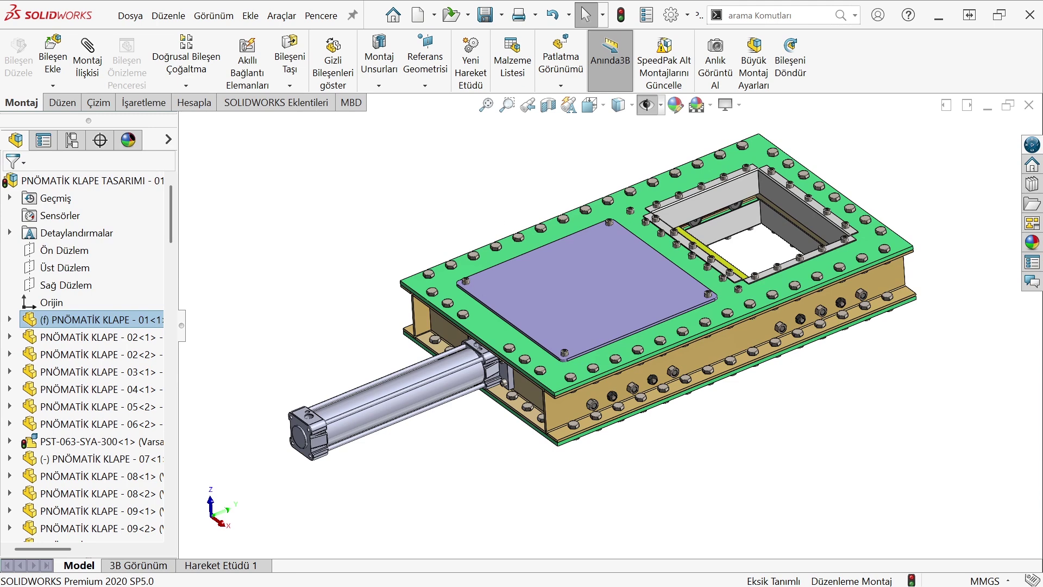
Select the Hareket Etüdü 1 tab and play the gate animation from its start.
click(220, 565)
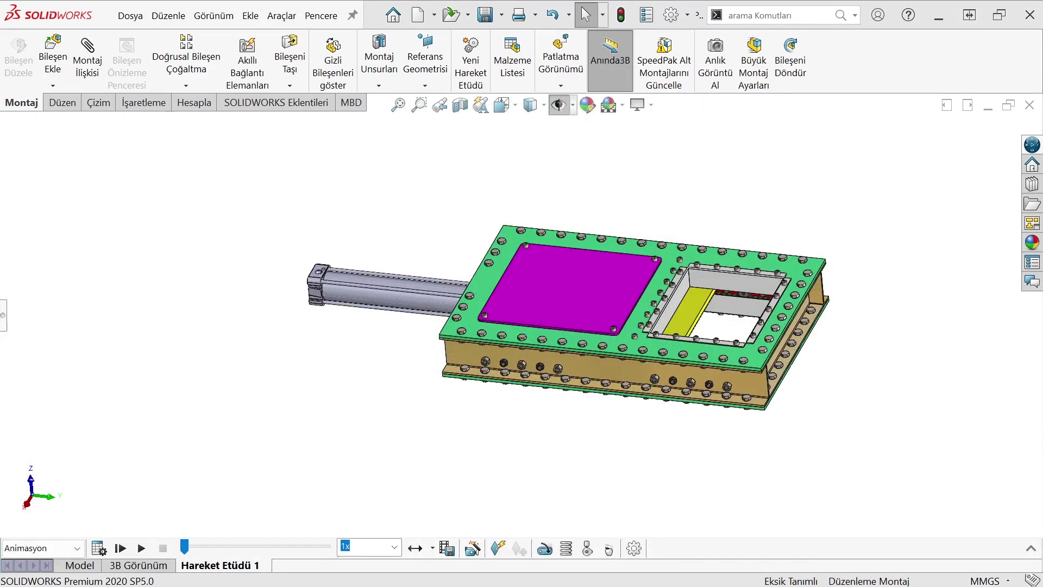
click(141, 548)
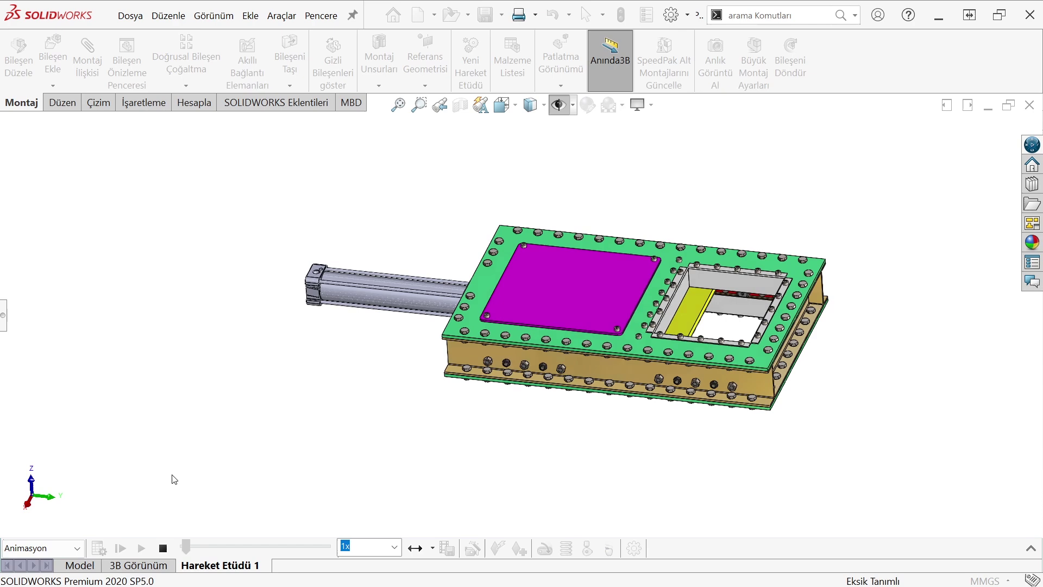